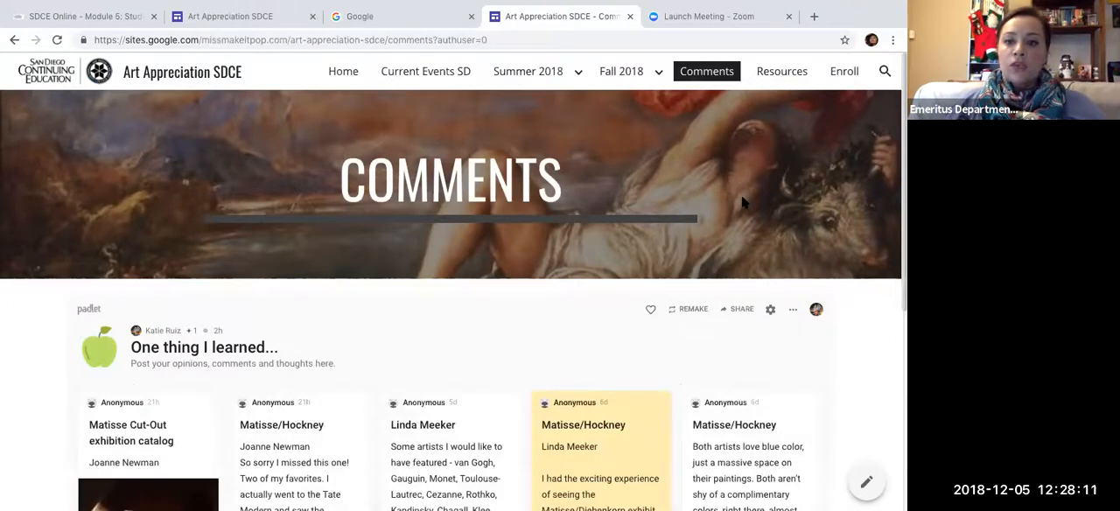
- Look through the student posts, artwork and replies on the padlet embedded in the Comments page
scroll(612, 236, down, 1)
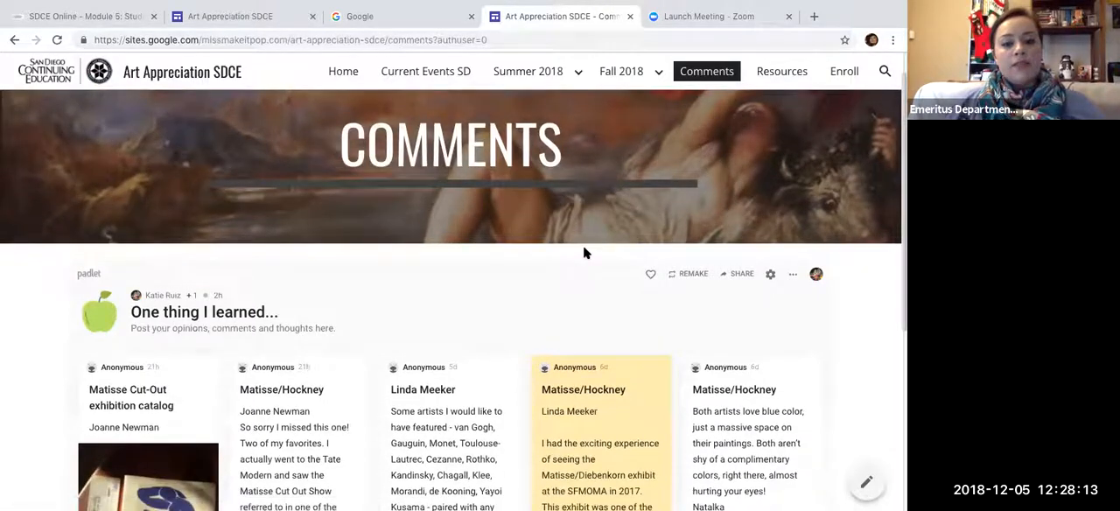
scroll(584, 253, down, 4)
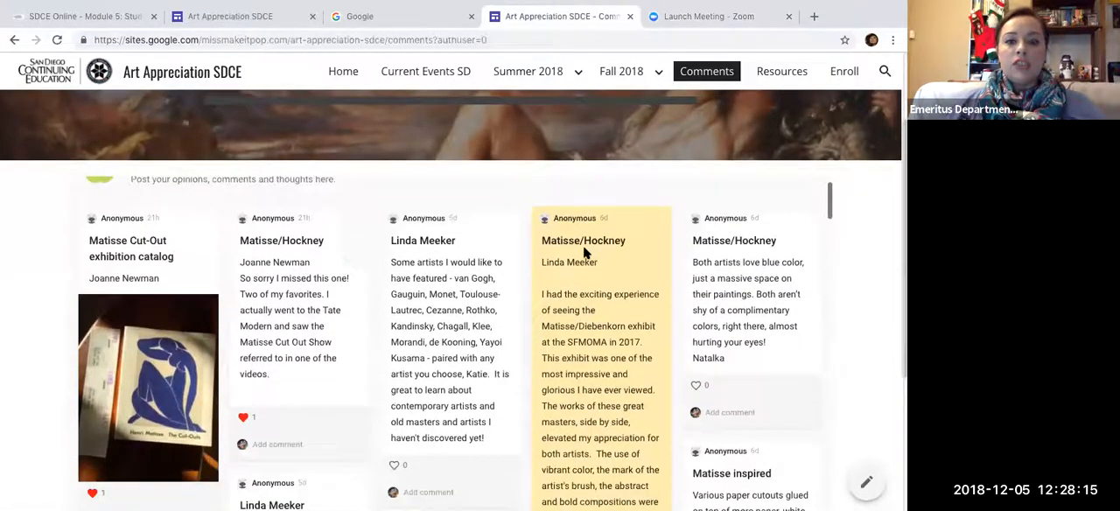
scroll(585, 250, down, 1)
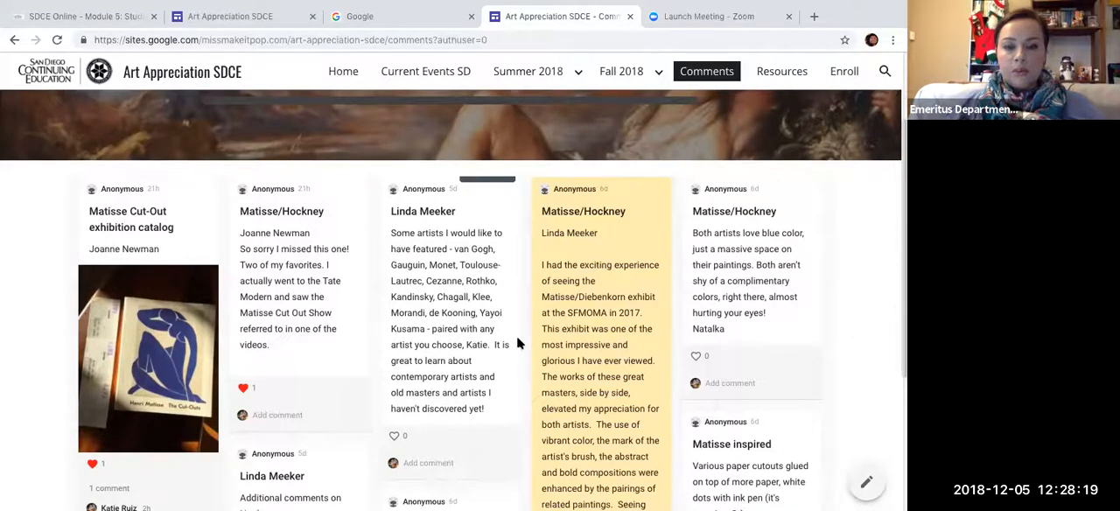
scroll(517, 340, down, 2)
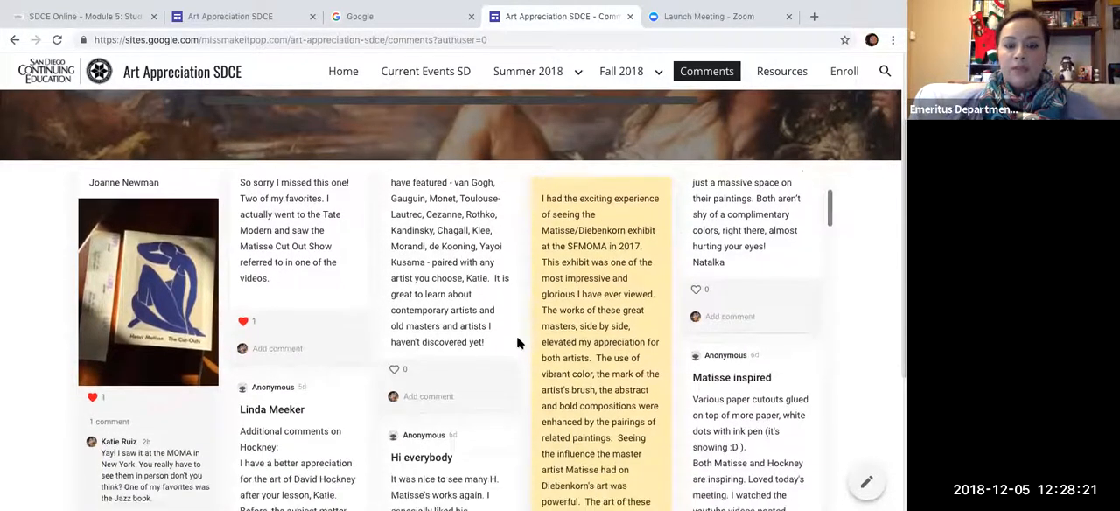
scroll(517, 342, down, 3)
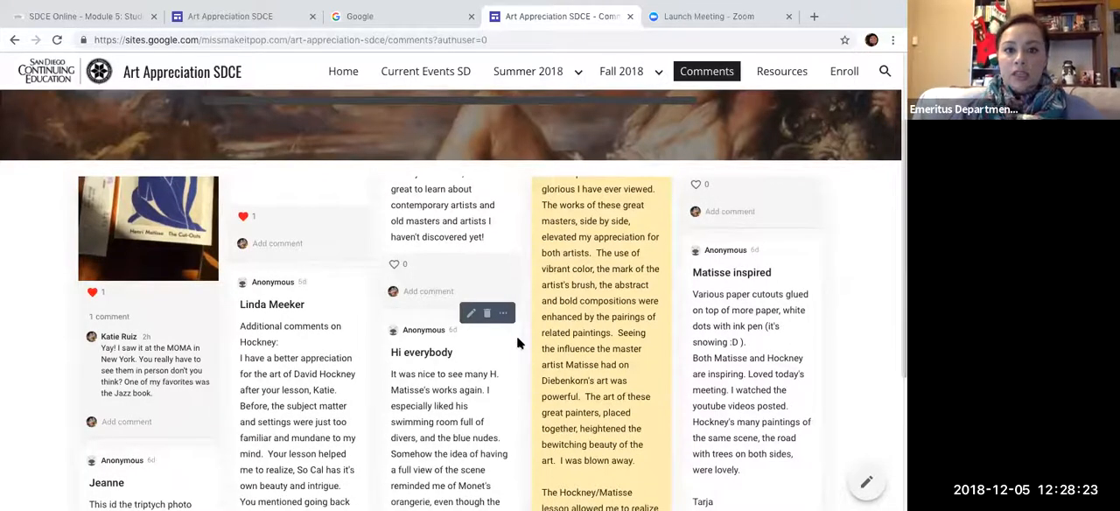
scroll(516, 343, down, 3)
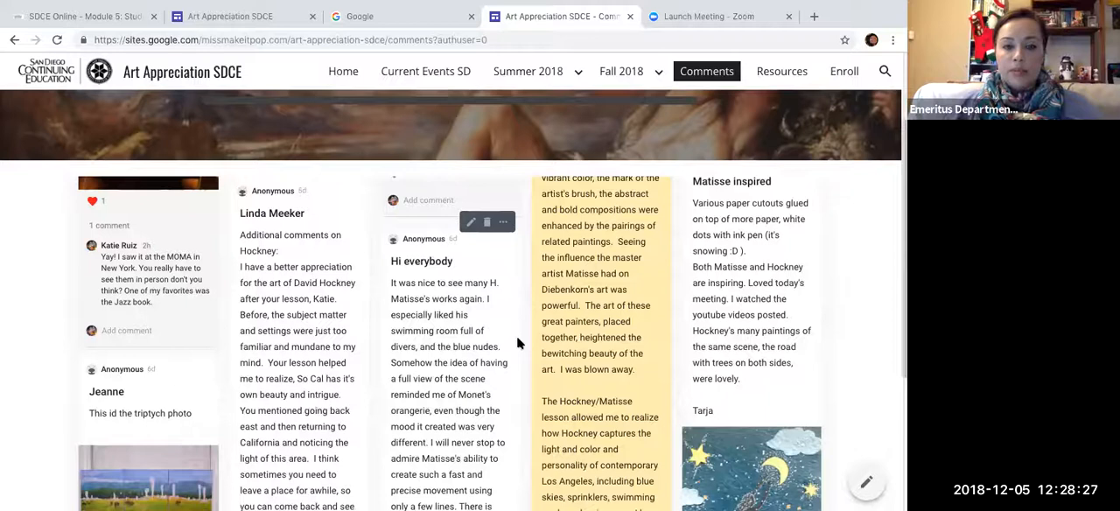
scroll(516, 343, down, 1)
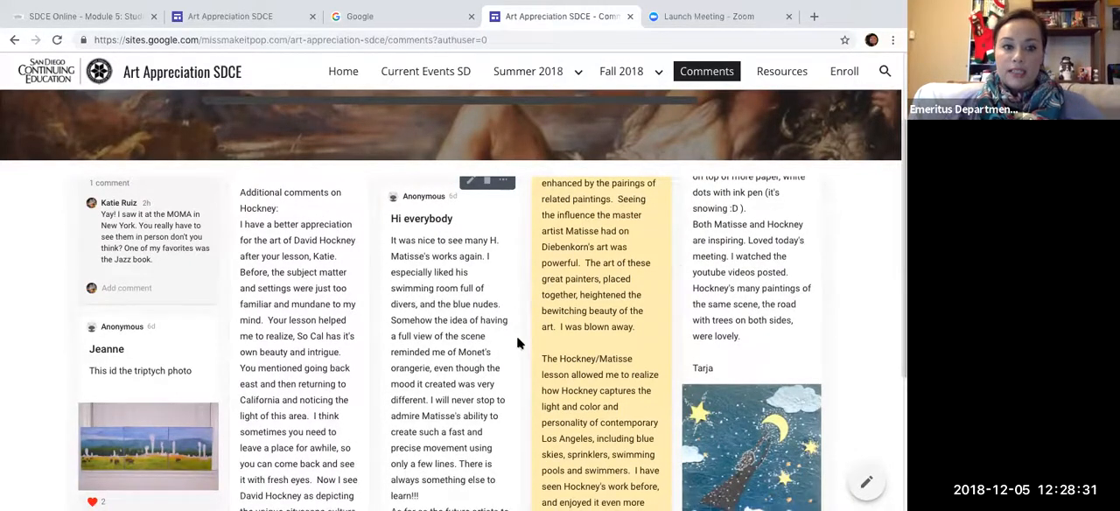
scroll(516, 341, down, 3)
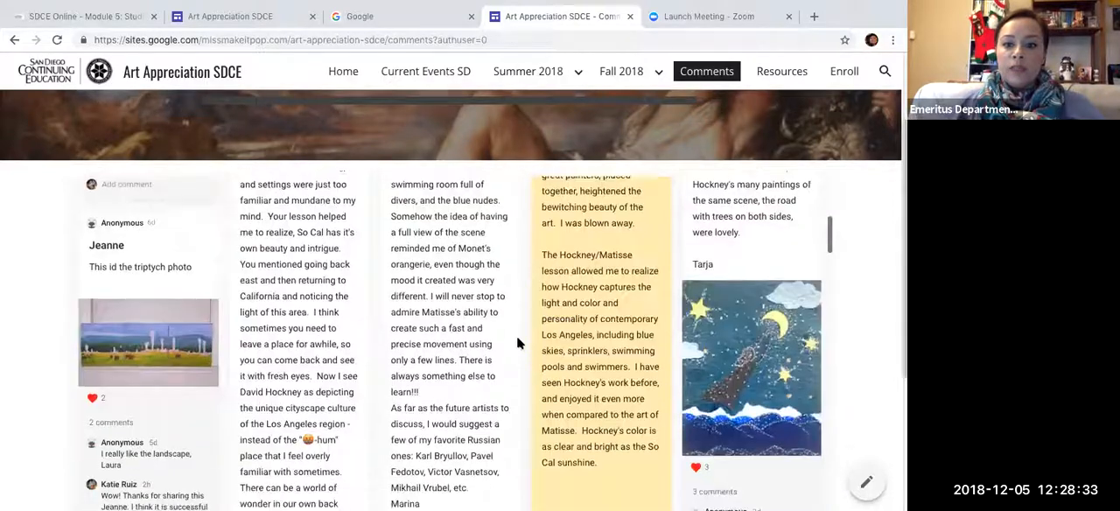
scroll(516, 343, down, 7)
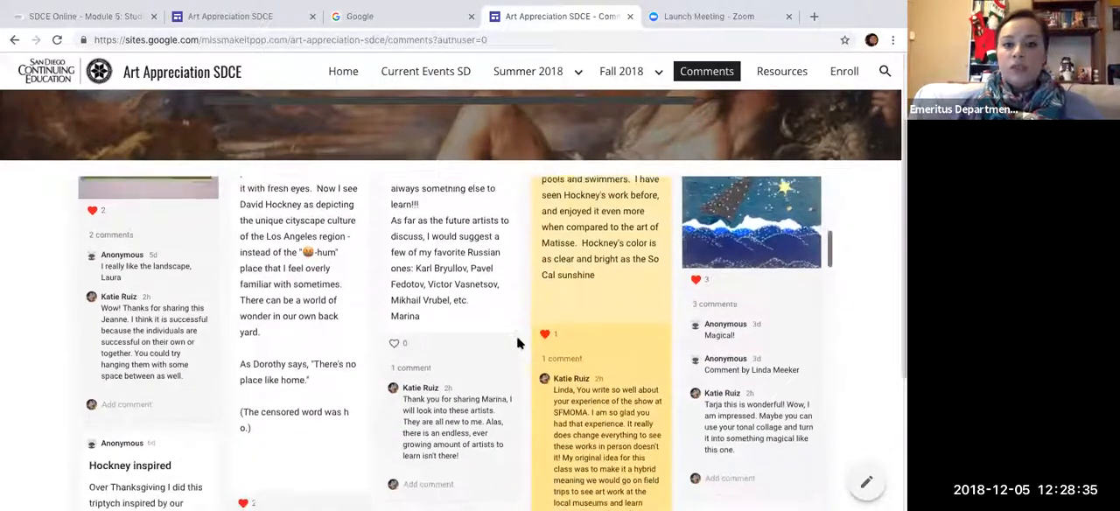
scroll(516, 343, down, 15)
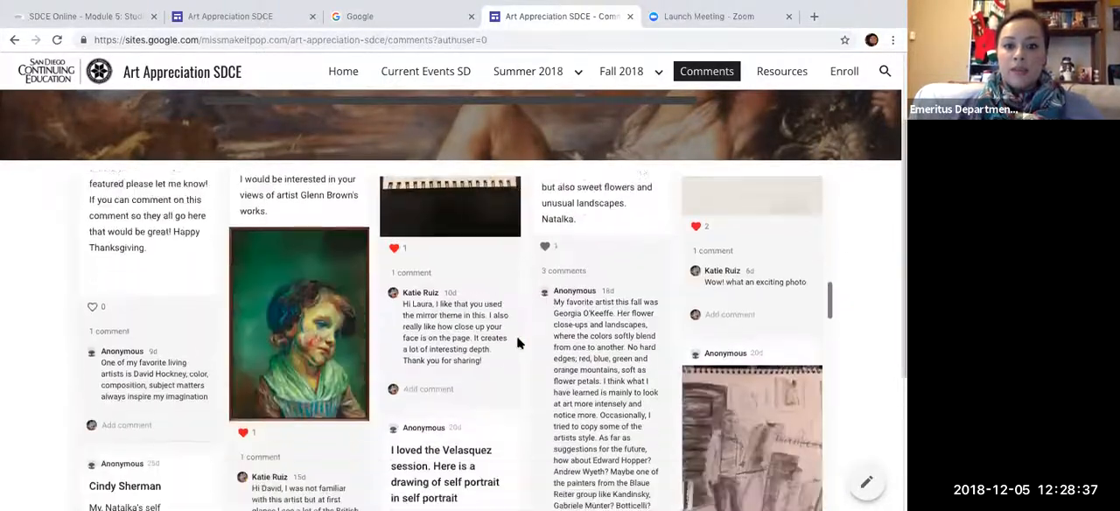
scroll(516, 344, down, 3)
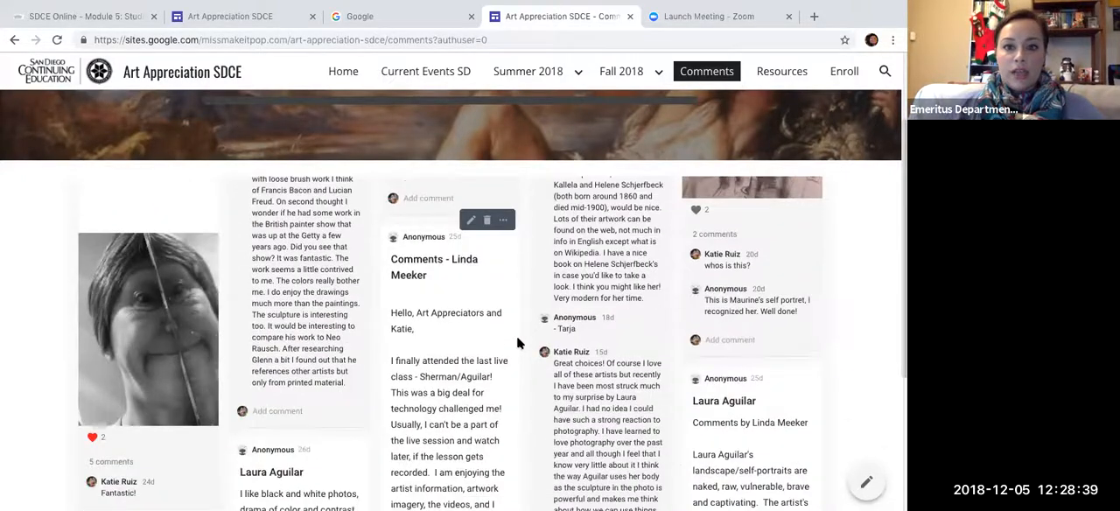
scroll(516, 343, down, 6)
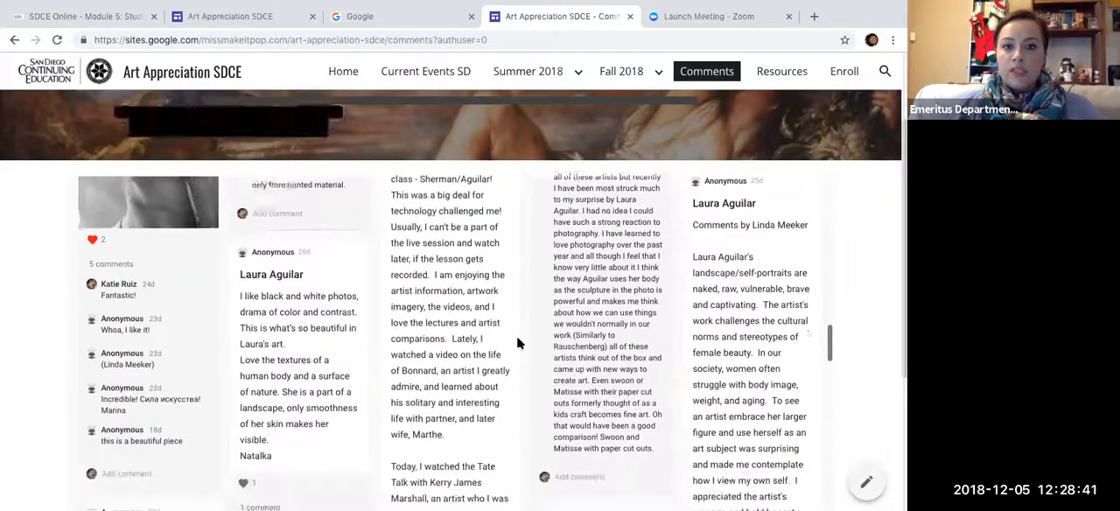
scroll(516, 343, down, 15)
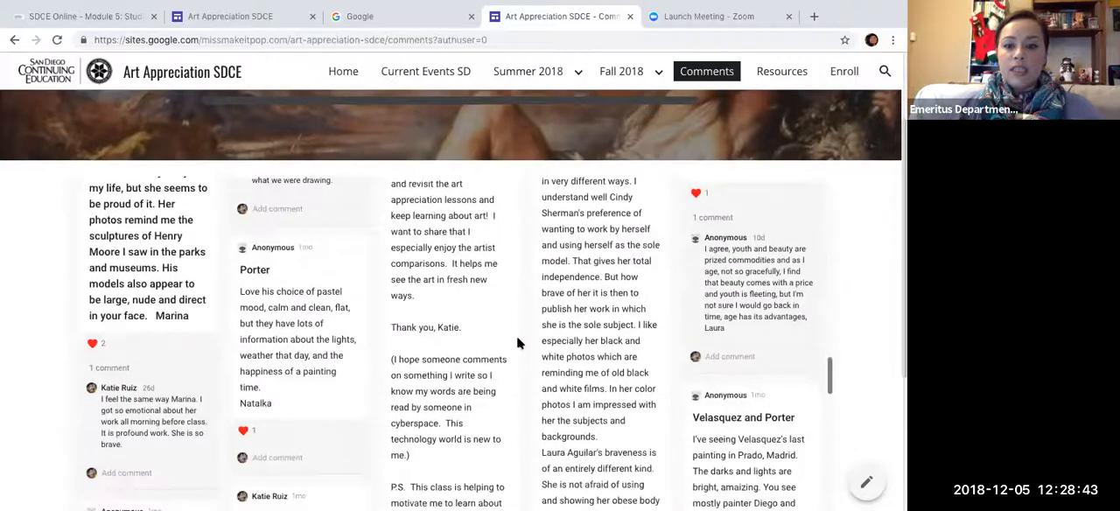
scroll(516, 343, down, 15)
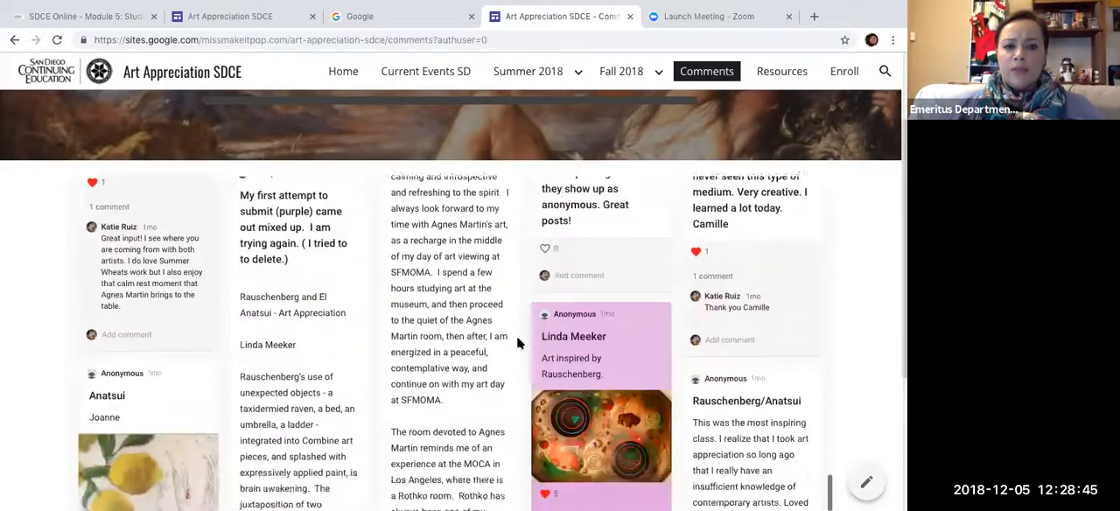
scroll(516, 343, down, 20)
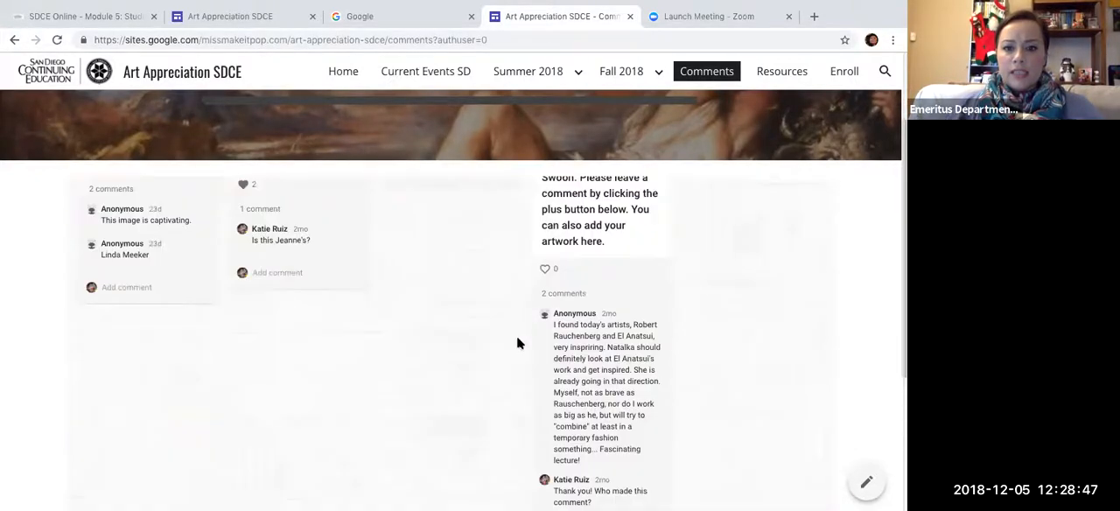
- Start a new blank post on the embedded "One thing I learned..." padlet and bring it into view
scroll(516, 343, up, 1)
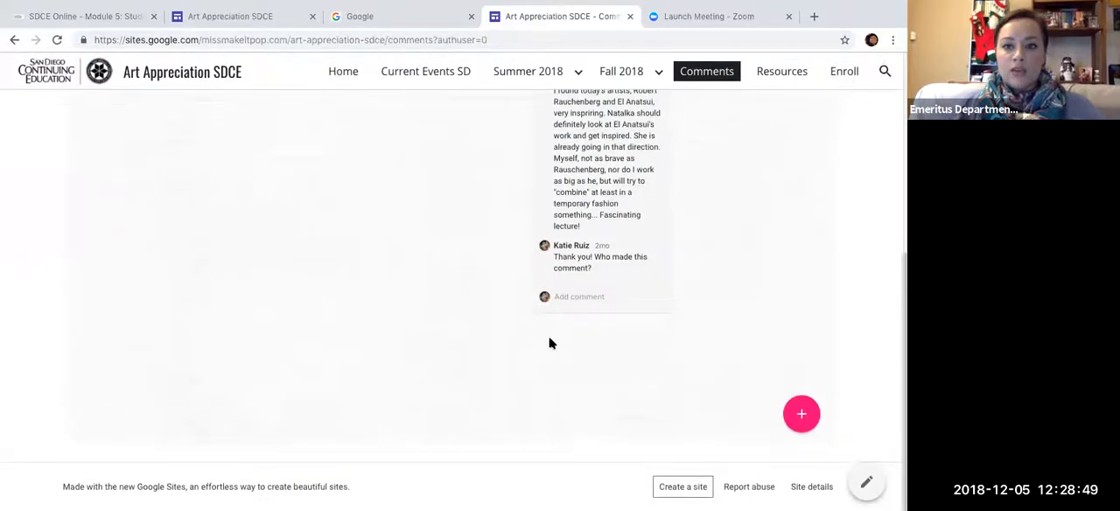
click(803, 414)
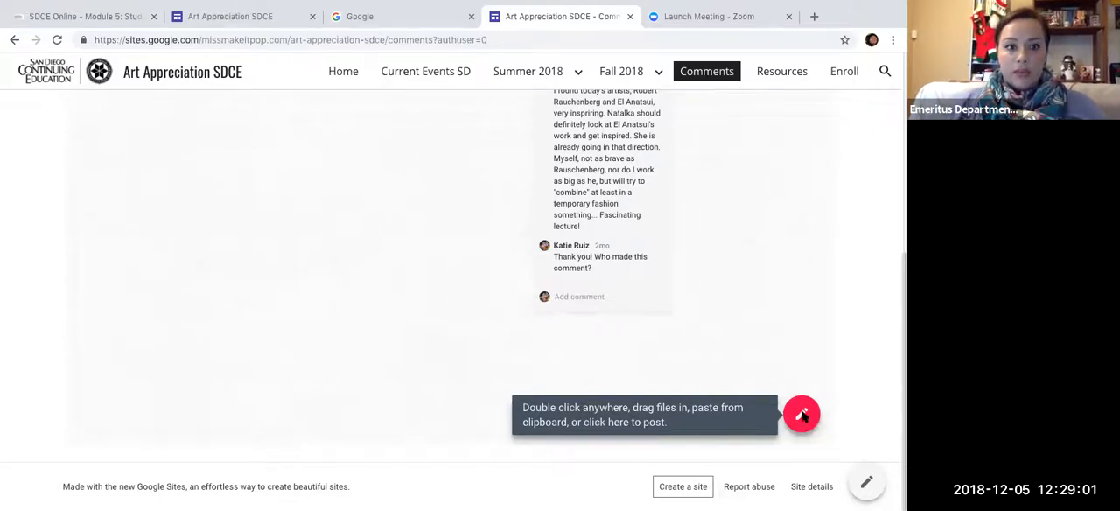
scroll(525, 263, up, 2)
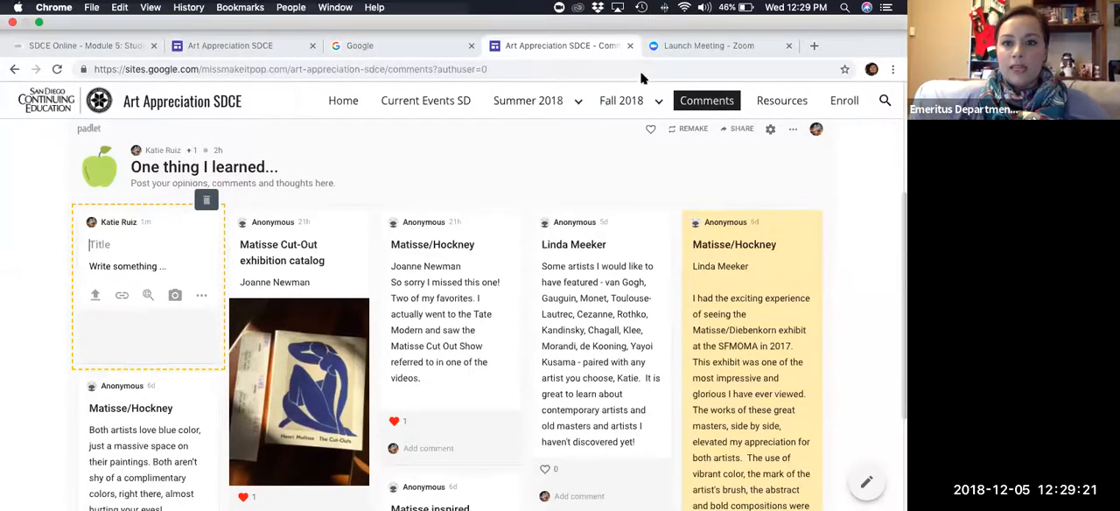
- Go to the Padlet website from the open Google page by entering "padlet"
click(457, 50)
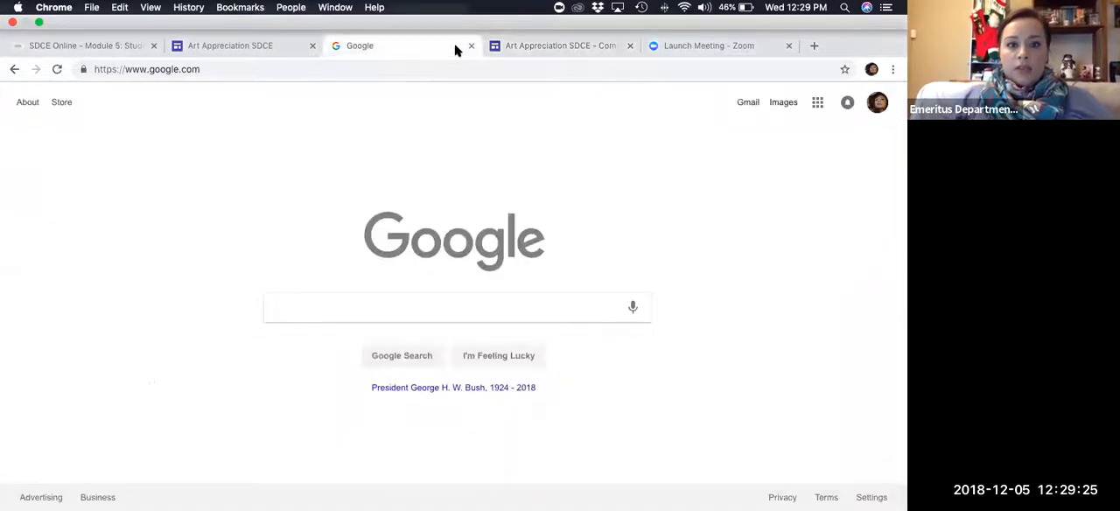
click(388, 283)
text(padlet)
key(Return)
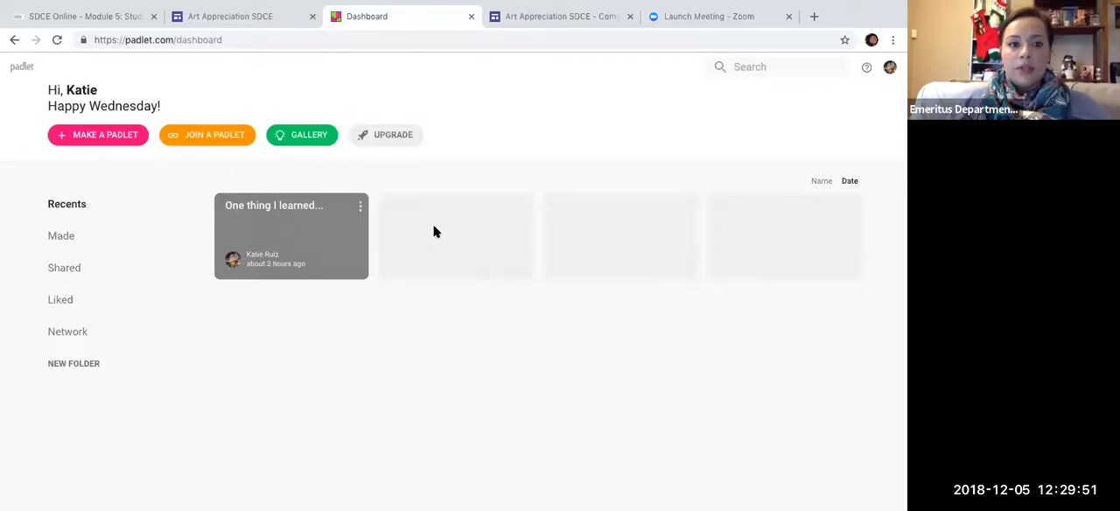
- Make a new padlet from the blank Stream layout
click(114, 138)
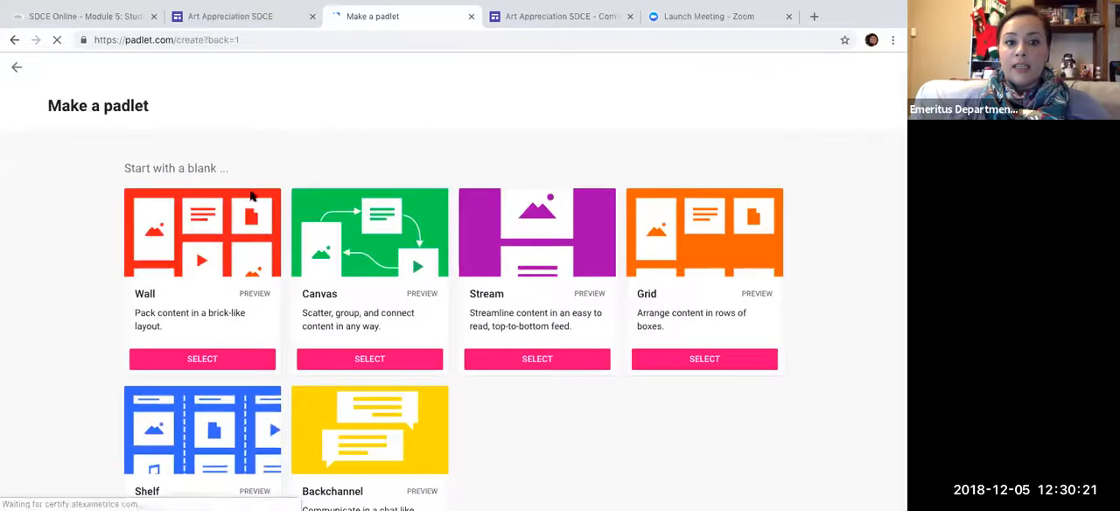
scroll(575, 408, down, 1)
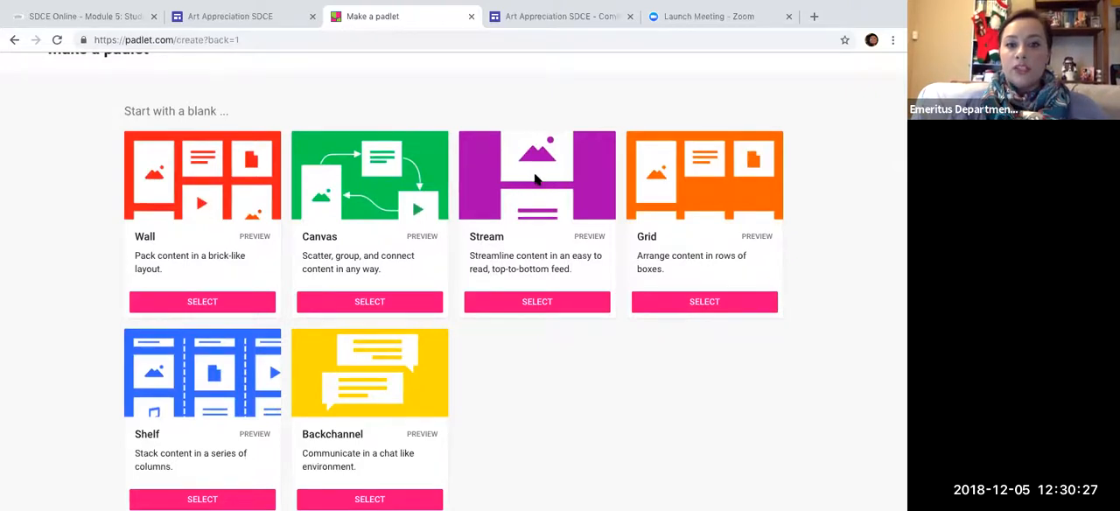
click(539, 303)
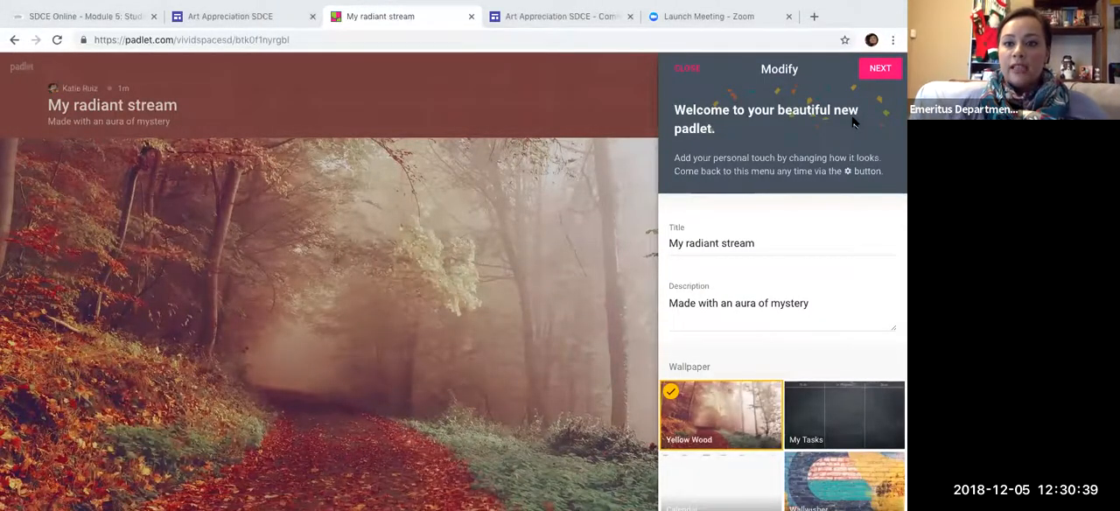
- Replace the new padlet's title with "Current Events SD"
click(755, 243)
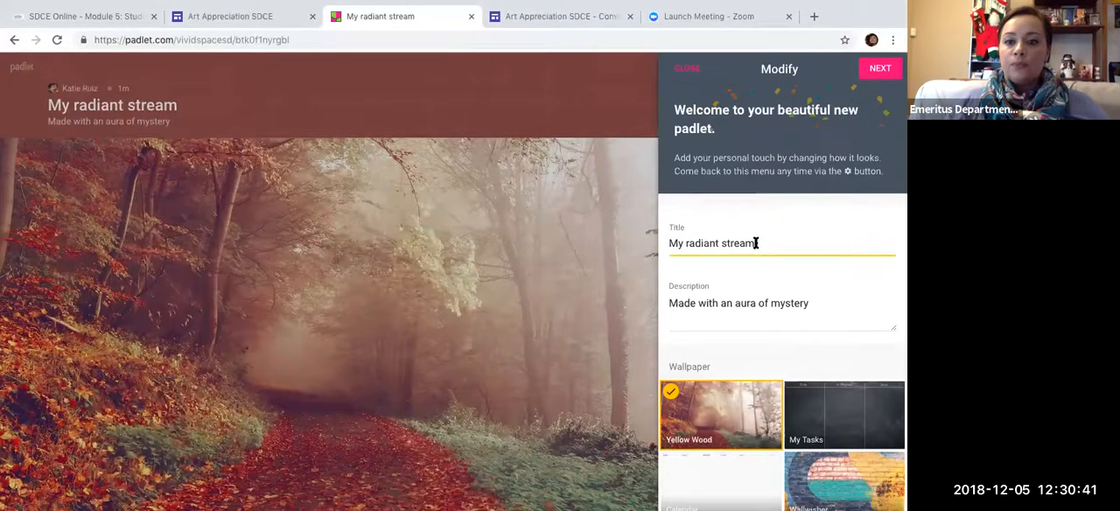
key(BackSpace)
key(BackSpace)
key(BackSpace)
key(BackSpace)
key(BackSpace)
key(BackSpace)
key(BackSpace)
key(BackSpace)
key(BackSpace)
key(BackSpace)
key(BackSpace)
key(BackSpace)
key(BackSpace)
key(BackSpace)
key(BackSpace)
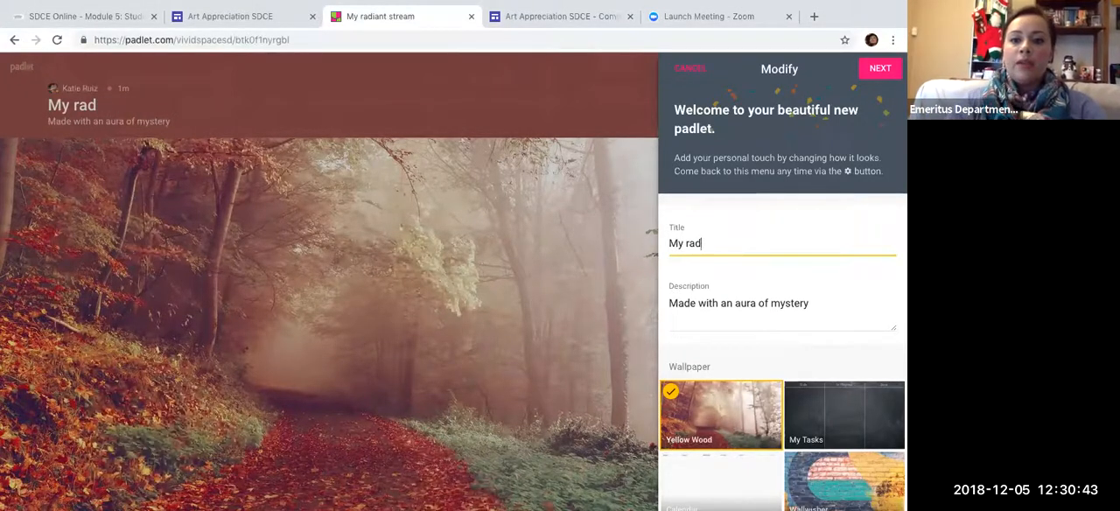
key(BackSpace)
key(BackSpace)
text(Cu)
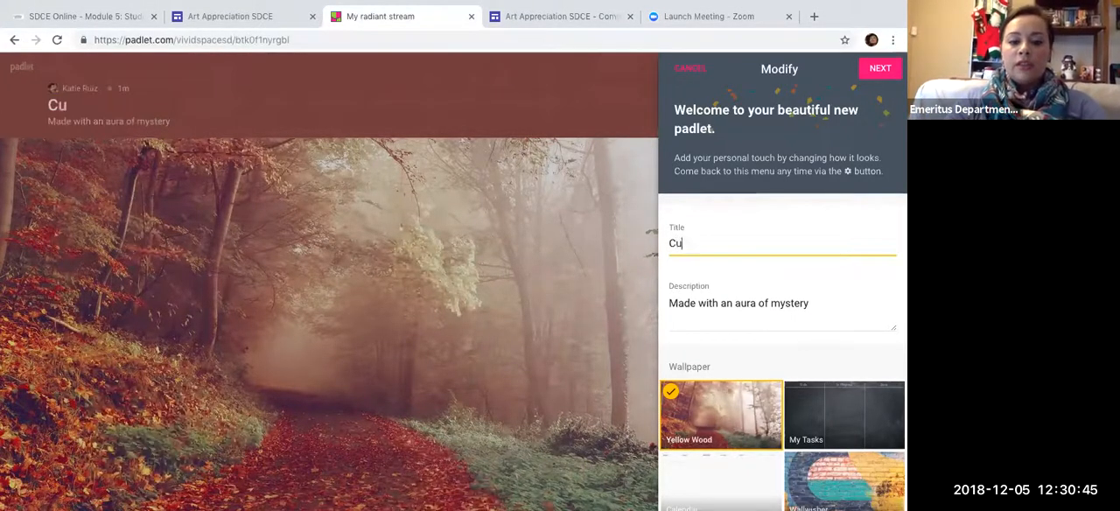
text(rrent Events )
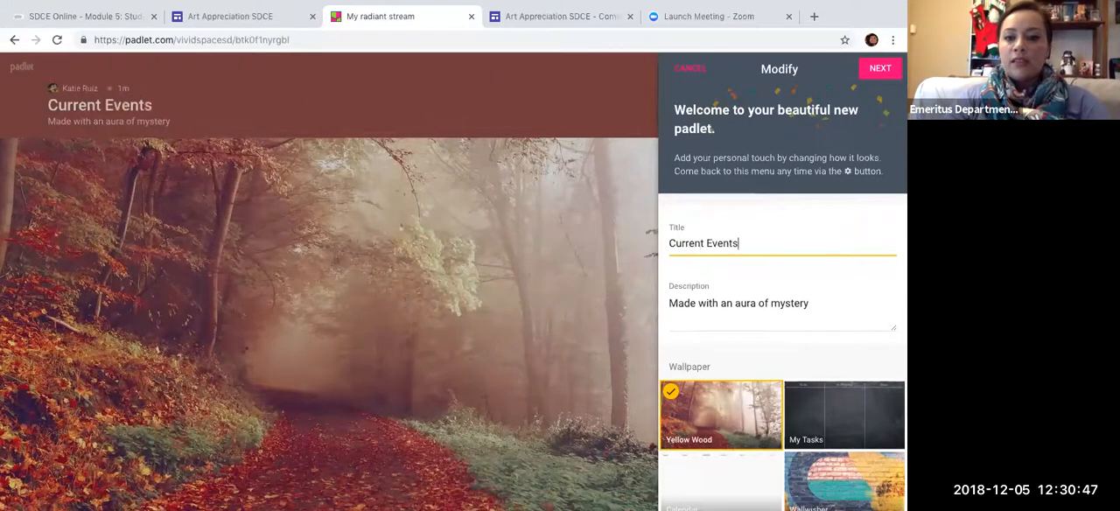
text(SD)
- Replace the padlet's description with "List your art show here!"
click(802, 311)
key(BackSpace)
key(BackSpace)
key(BackSpace)
key(BackSpace)
key(BackSpace)
key(BackSpace)
key(BackSpace)
key(BackSpace)
key(BackSpace)
key(BackSpace)
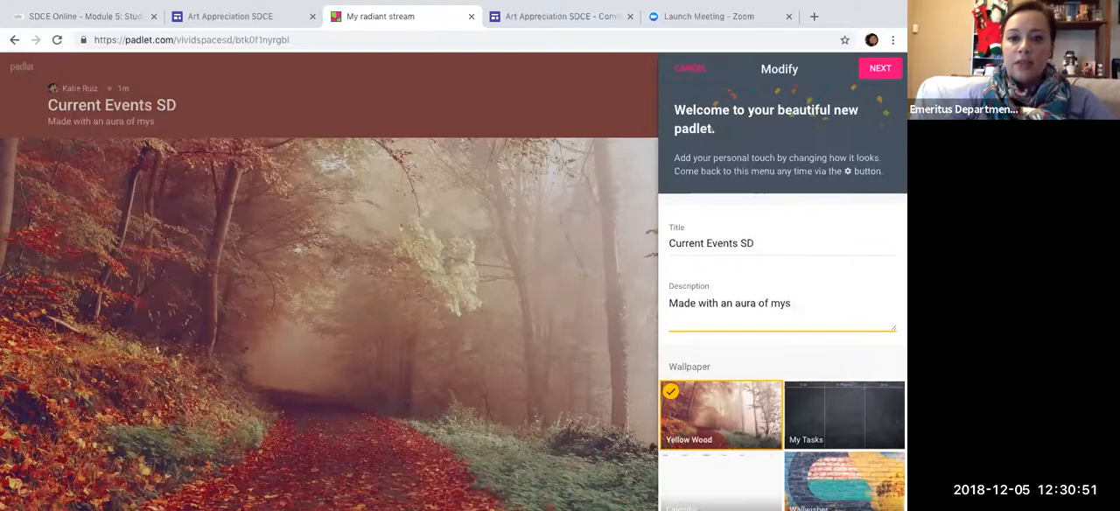
key(BackSpace)
key(BackSpace)
key(BackSpace)
key(BackSpace)
key(BackSpace)
key(BackSpace)
key(BackSpace)
key(BackSpace)
key(BackSpace)
key(BackSpace)
key(BackSpace)
key(BackSpace)
key(BackSpace)
key(BackSpace)
key(BackSpace)
key(BackSpace)
key(BackSpace)
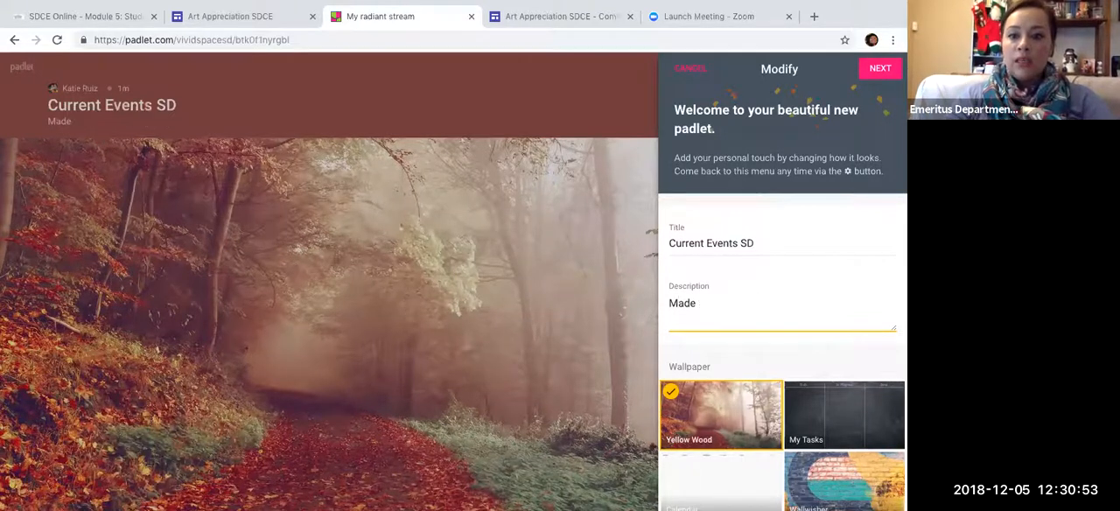
key(BackSpace)
text(List)
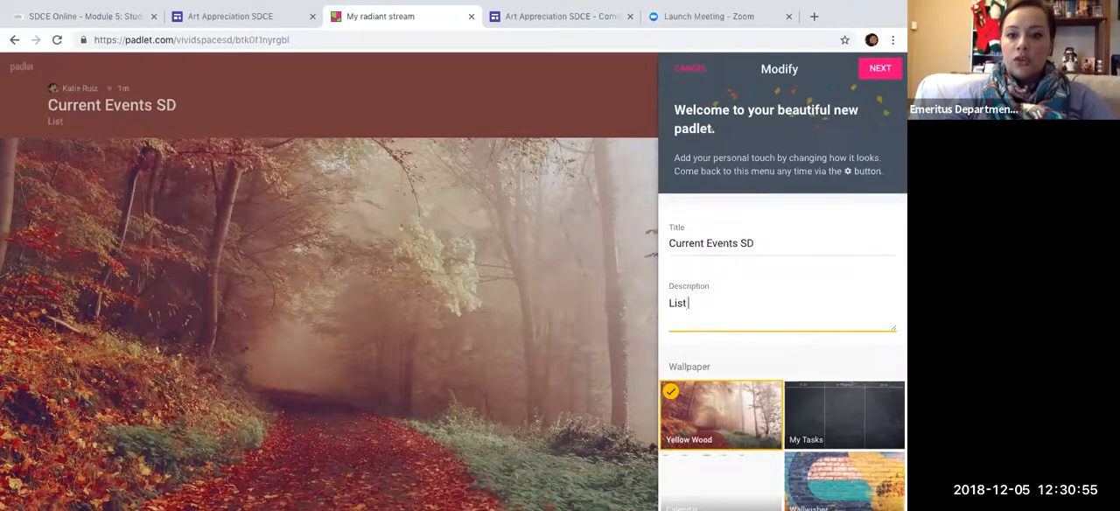
text( your art show here!)
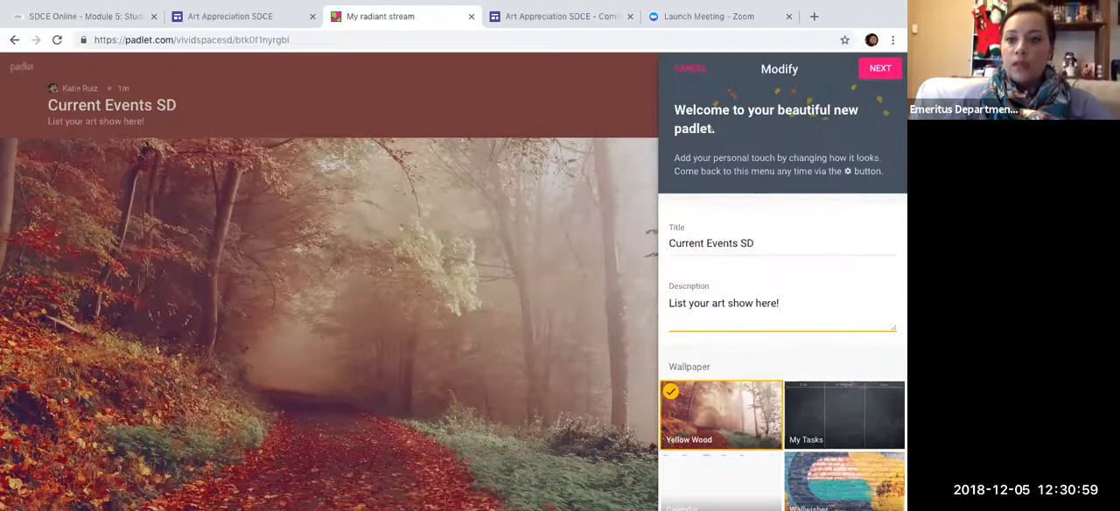
- Apply the Wallwisher wallpaper to the padlet and review the theme, icon and posting options
scroll(861, 331, down, 2)
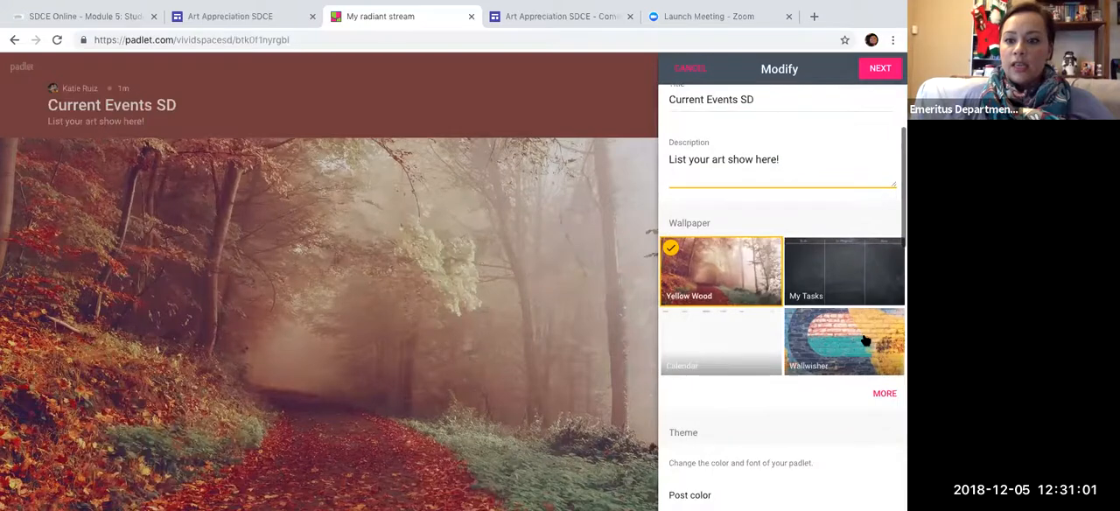
click(864, 340)
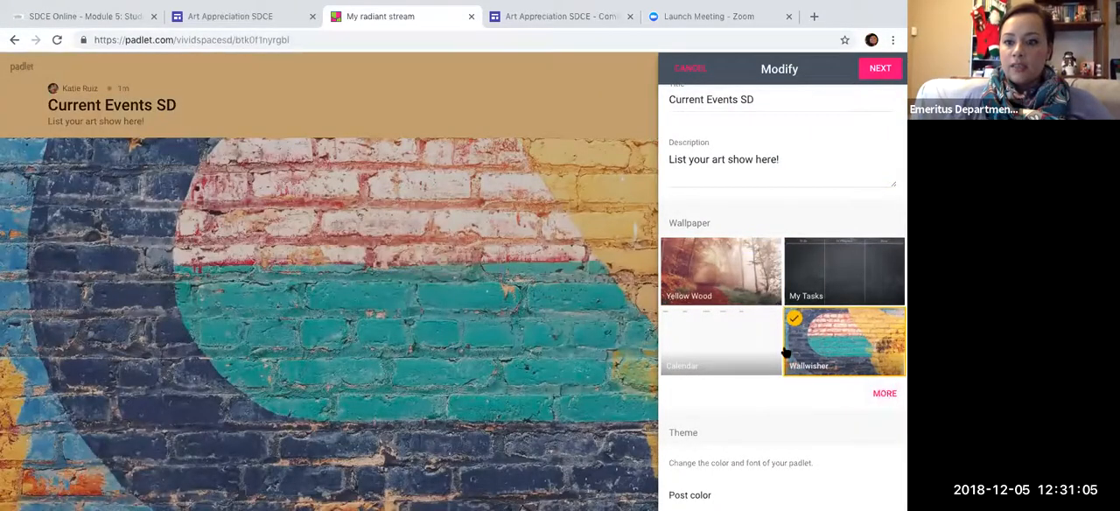
scroll(778, 375, down, 2)
scroll(779, 375, down, 3)
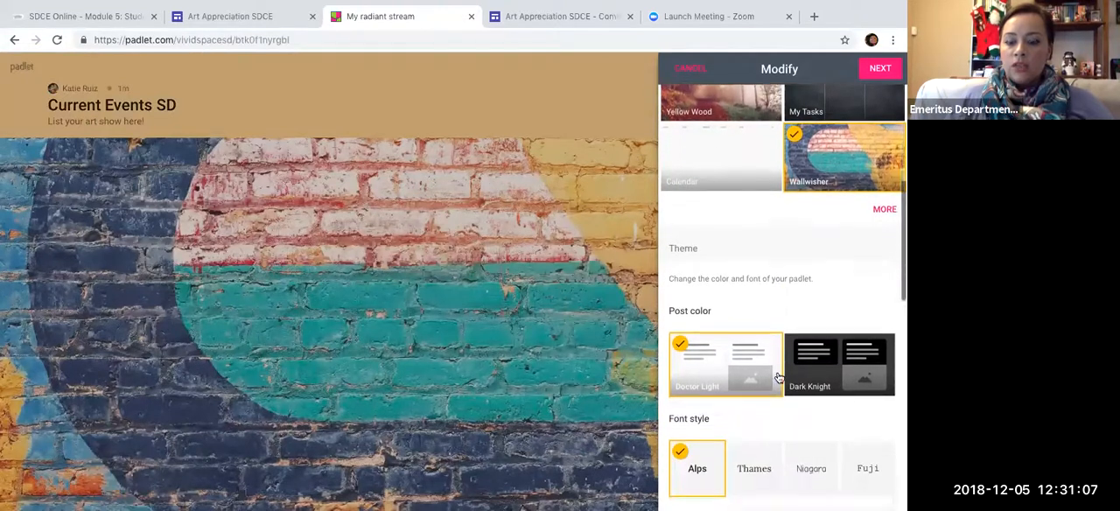
scroll(766, 323, down, 3)
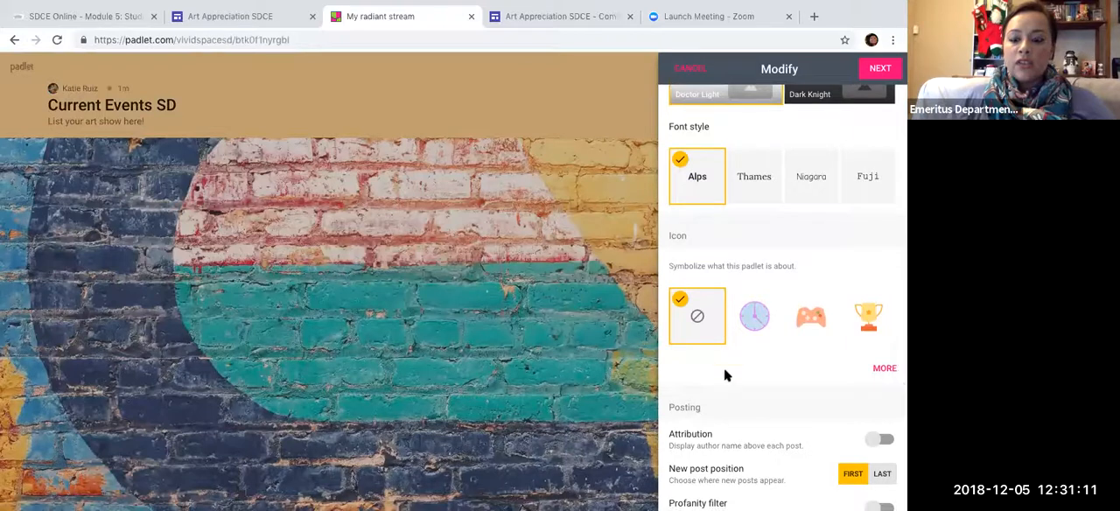
- Turn on Attribution and Comments in the padlet's posting and collaboration settings
scroll(742, 365, down, 2)
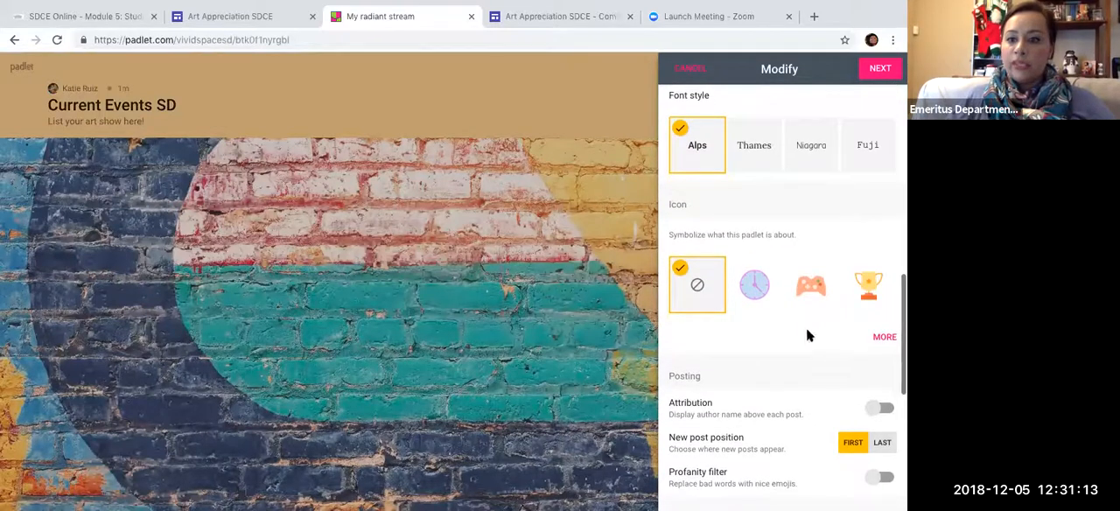
scroll(806, 331, down, 3)
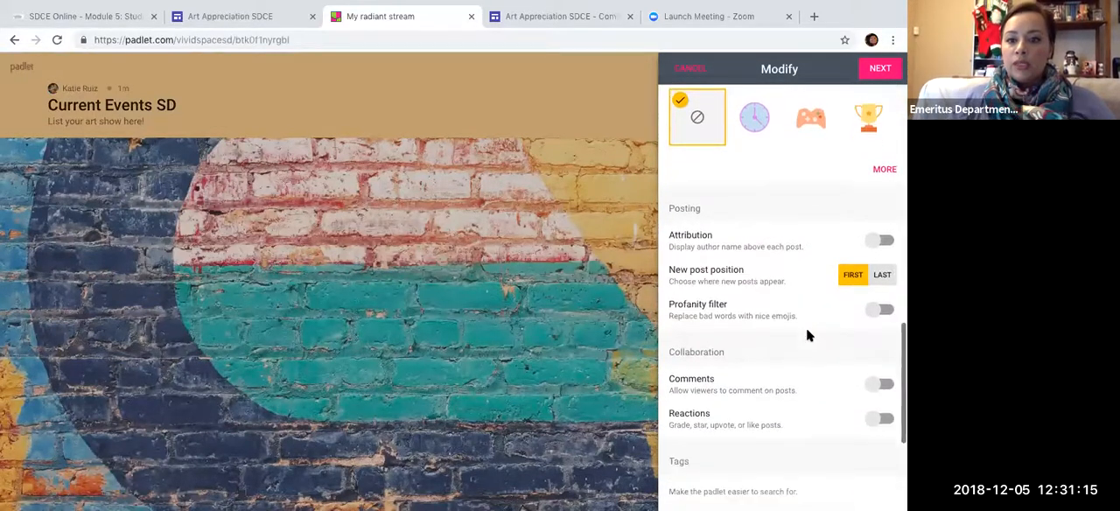
scroll(807, 331, down, 1)
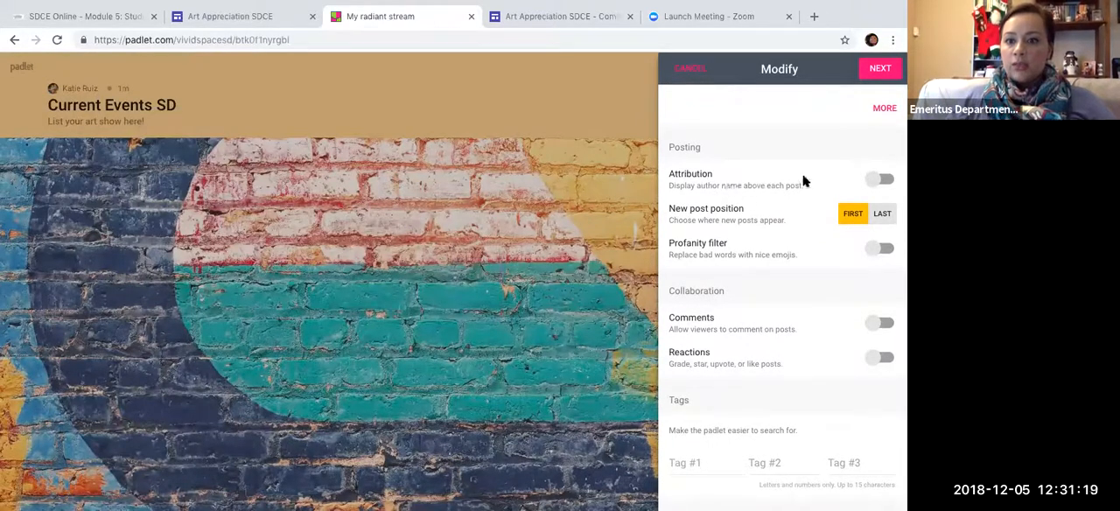
click(876, 180)
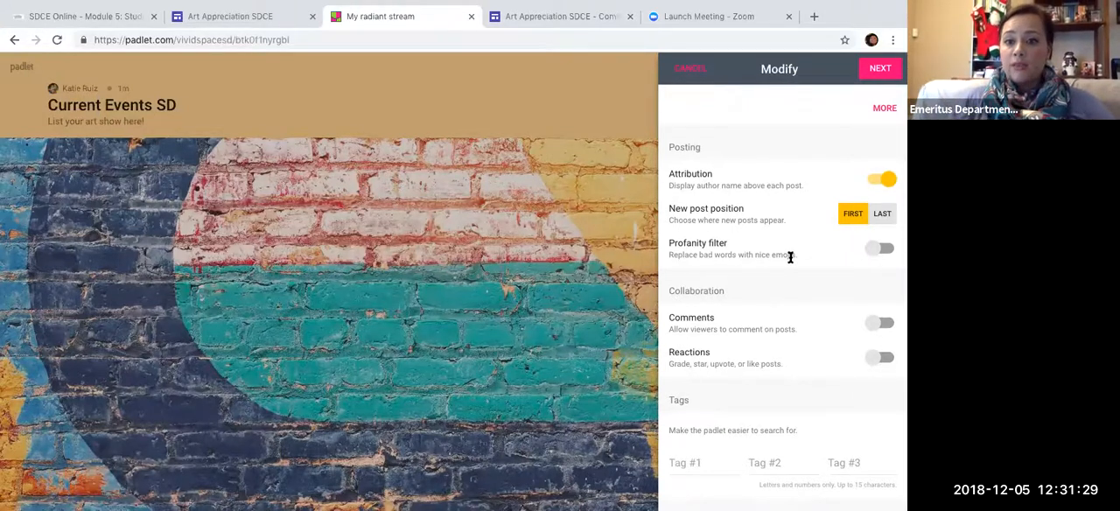
click(878, 323)
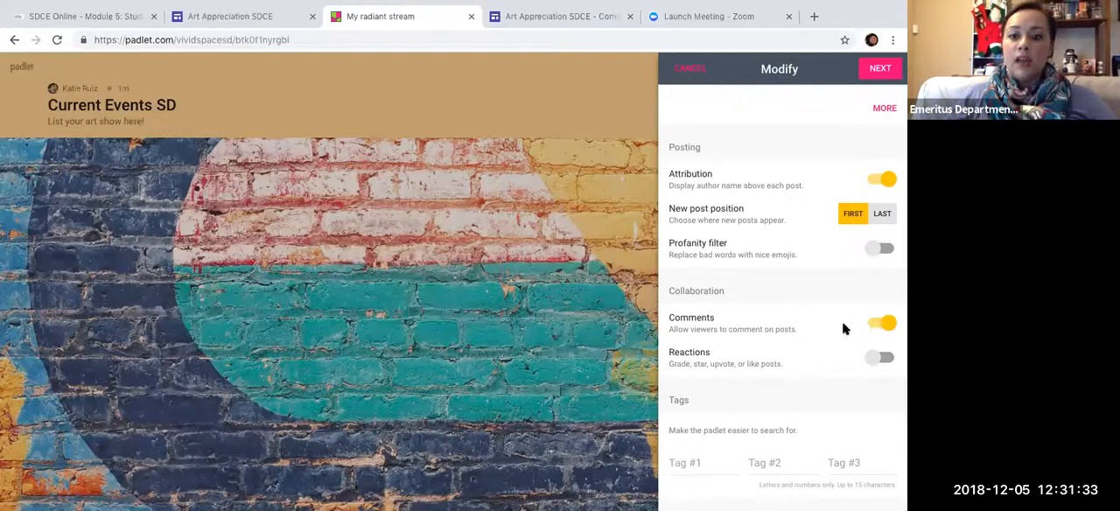
- Turn on Reactions with the Like type and save the padlet's modified settings
scroll(842, 321, down, 1)
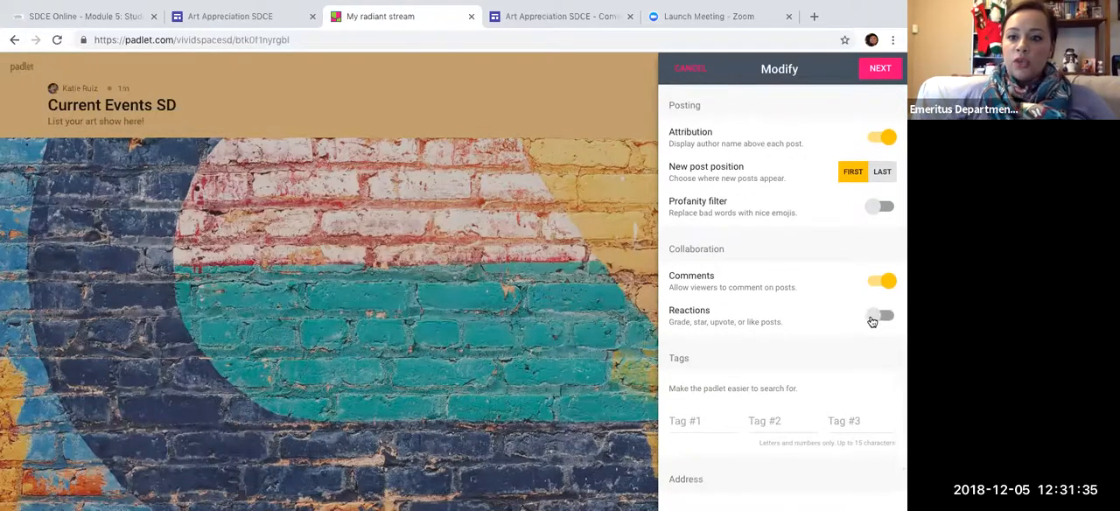
click(871, 322)
scroll(726, 307, down, 2)
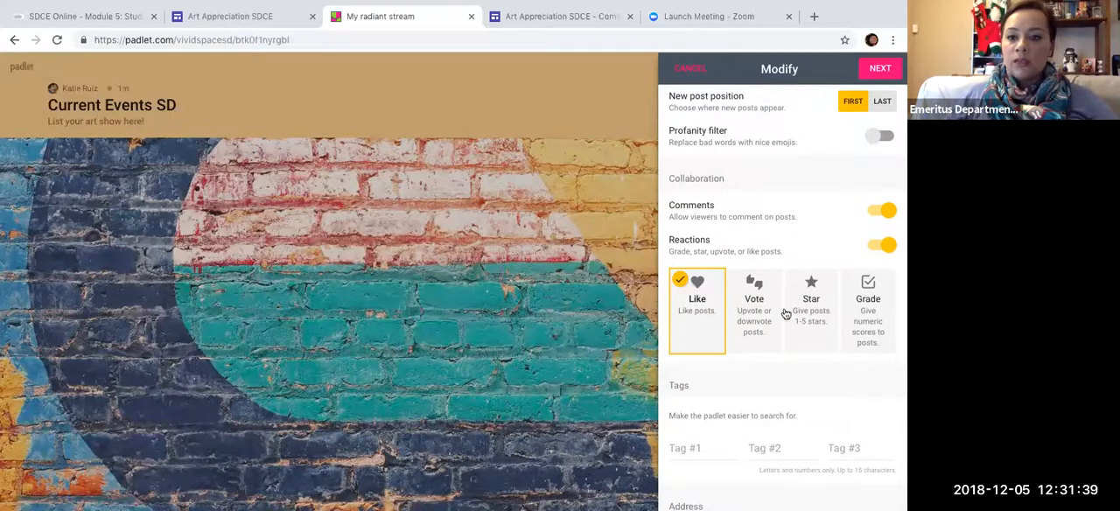
scroll(786, 315, down, 4)
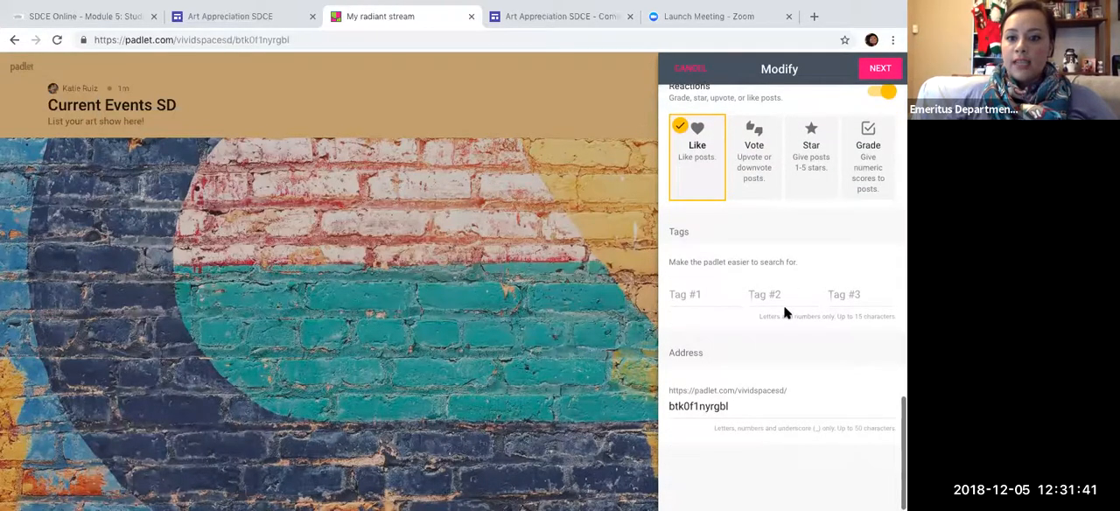
scroll(784, 308, up, 10)
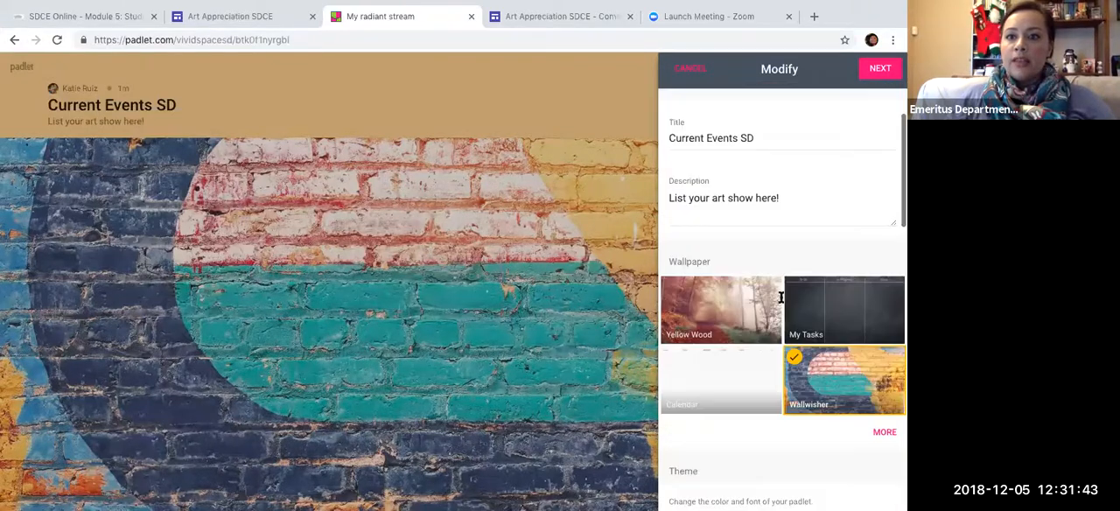
scroll(782, 297, up, 3)
click(881, 70)
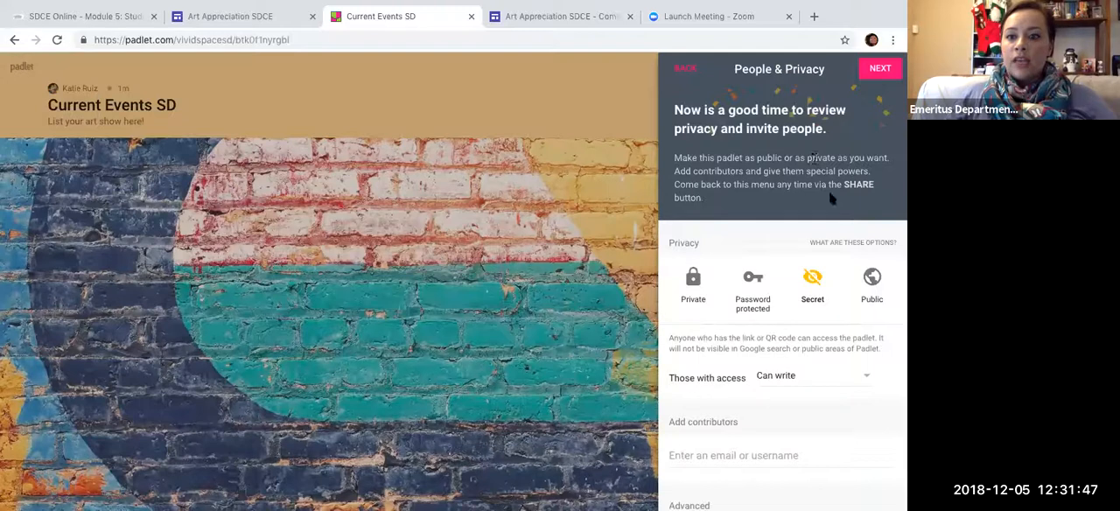
- Set the padlet's privacy to Public and finish the setup to start posting
click(872, 280)
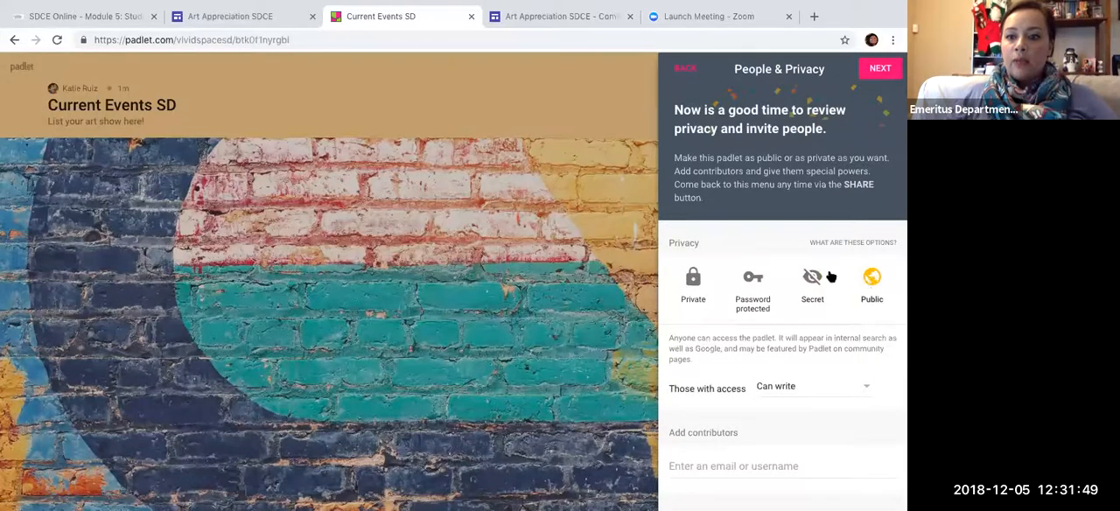
scroll(844, 229, down, 3)
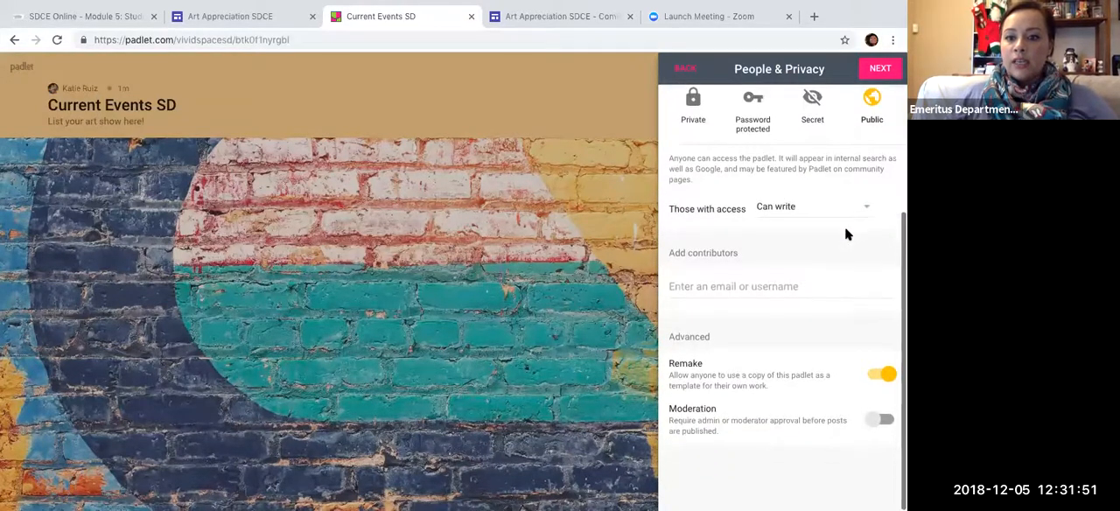
click(880, 69)
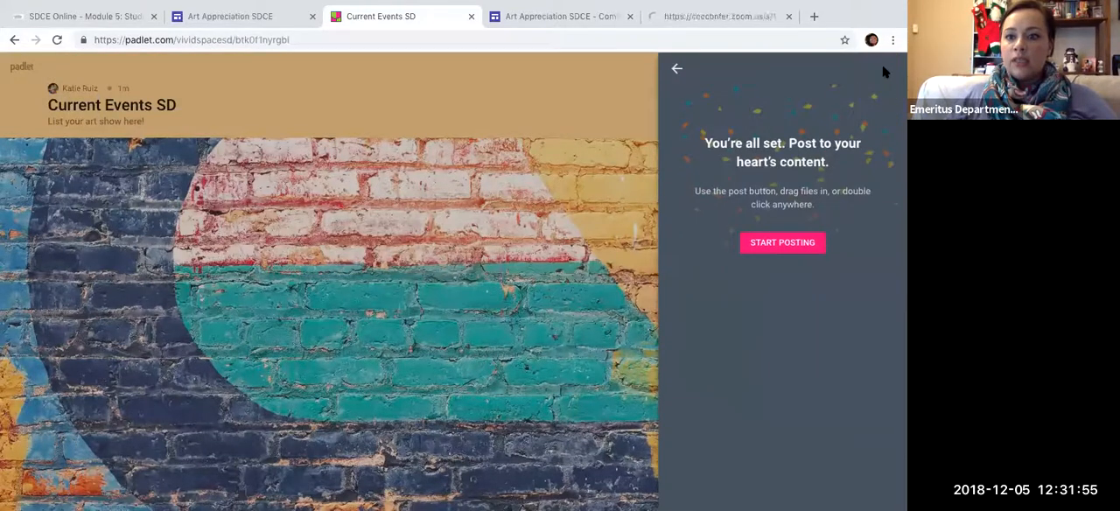
click(803, 244)
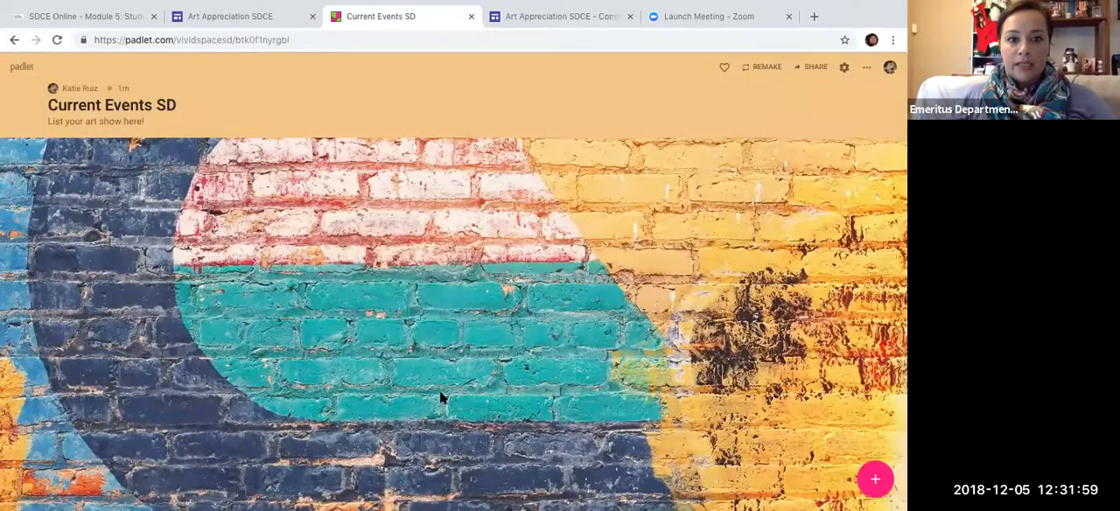
- Add a new post to the padlet and upload the "reception.Invitation.1 (1)" file from the Desktop folder to it
click(875, 480)
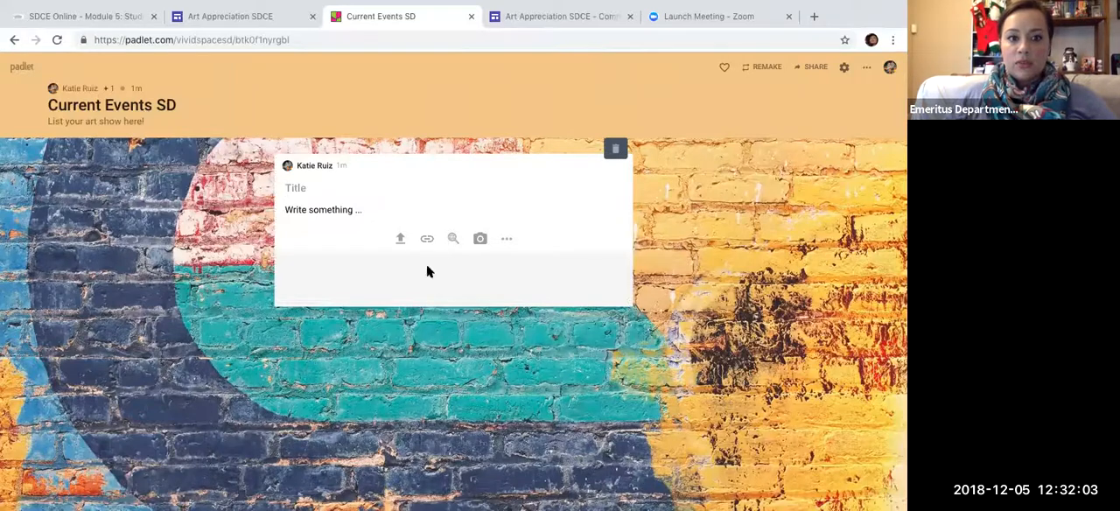
click(400, 239)
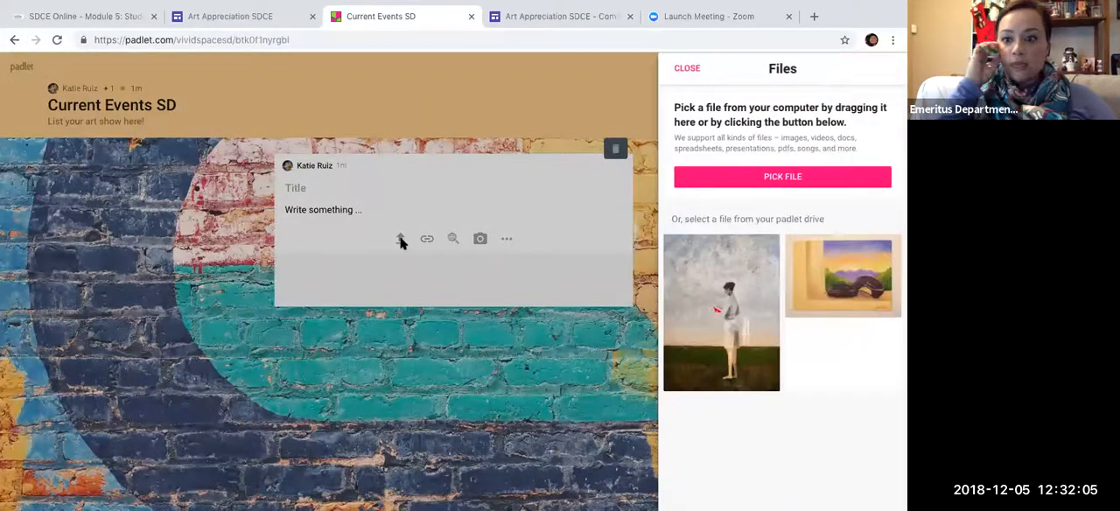
click(804, 178)
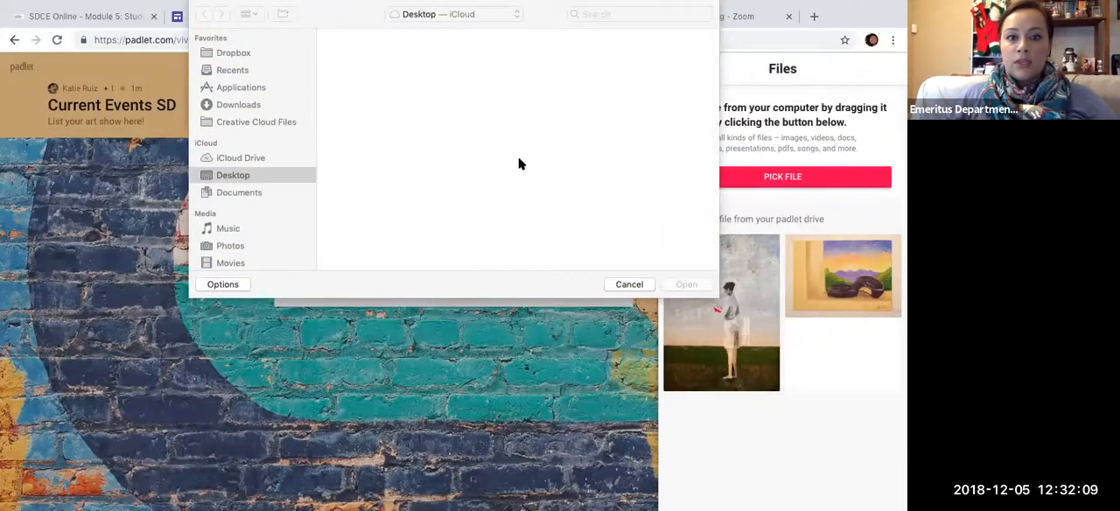
click(371, 58)
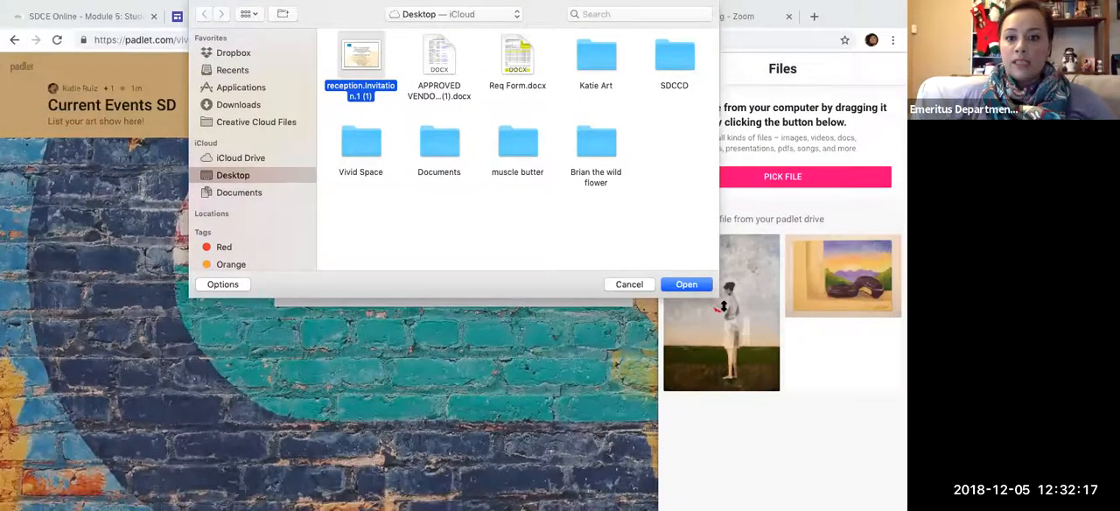
click(687, 284)
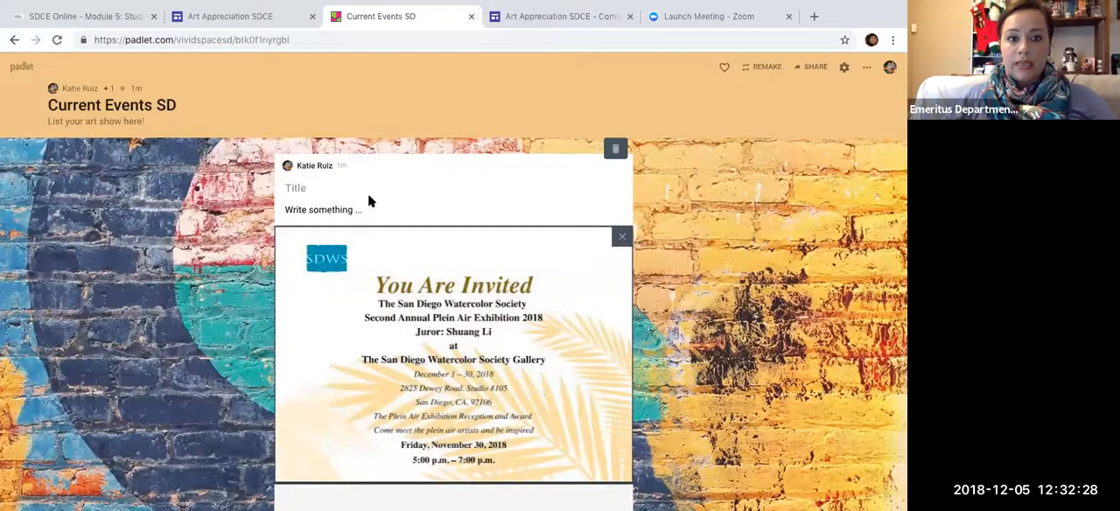
- Title the invitation post "SDWS show through December 30th." and finish it with no body text
click(315, 191)
text(SD)
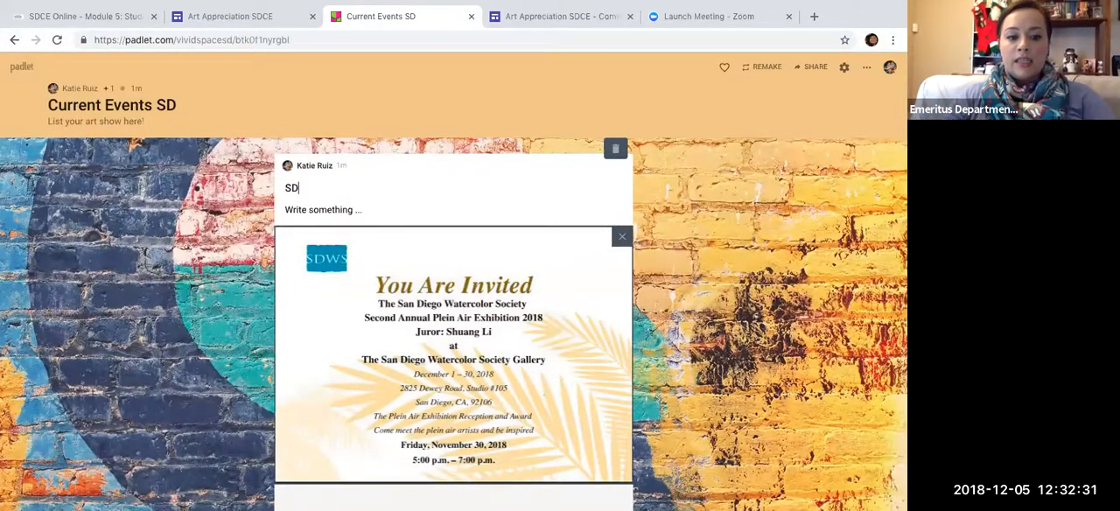
text(WS Reception)
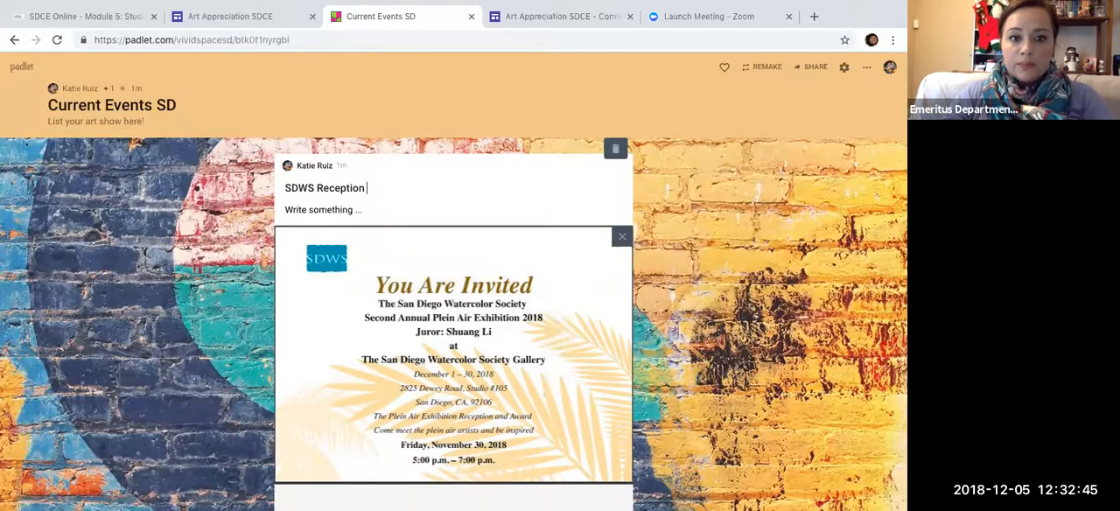
key(BackSpace)
key(BackSpace)
key(BackSpace)
key(BackSpace)
text(w through)
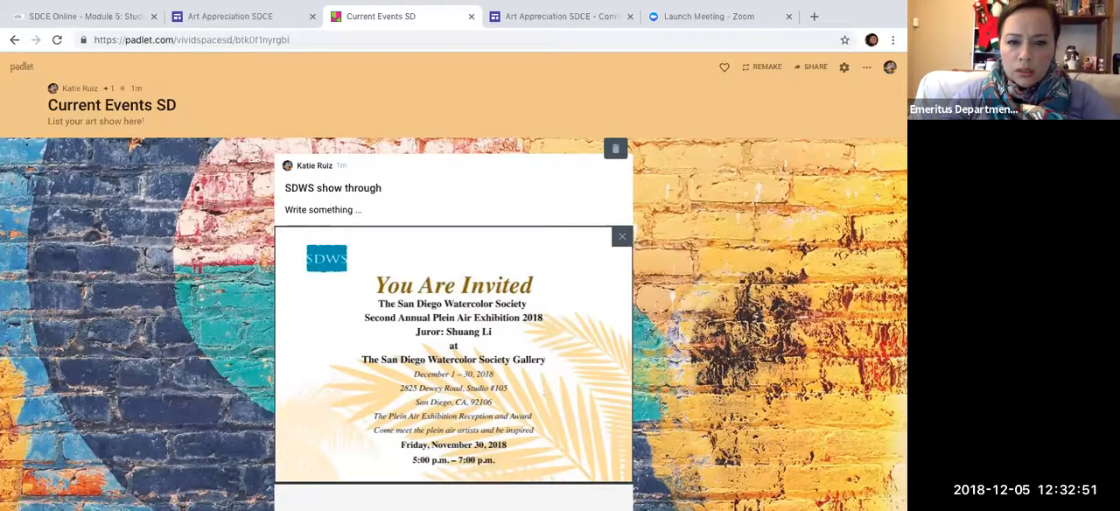
text( December 30th.)
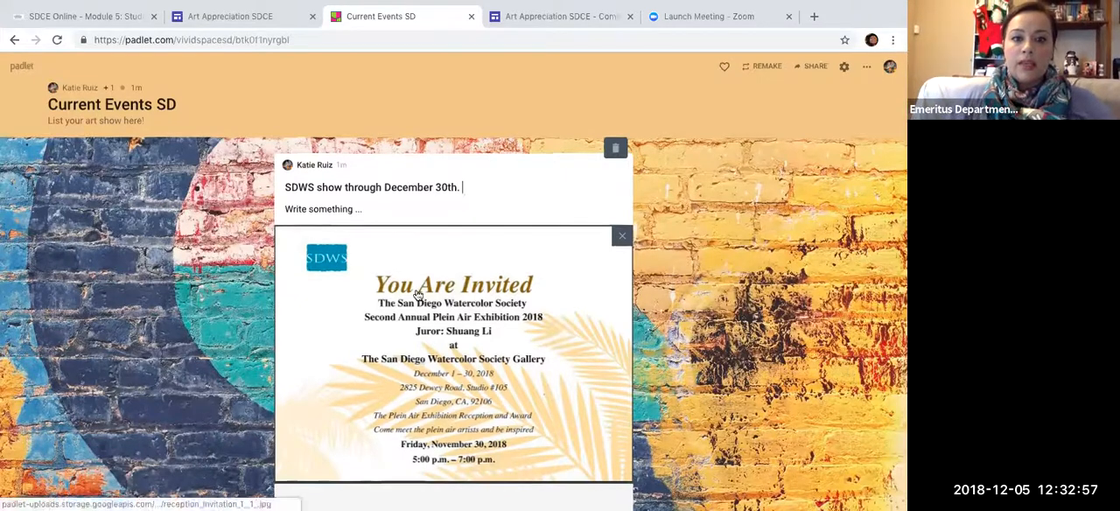
scroll(420, 298, down, 1)
key(Tab)
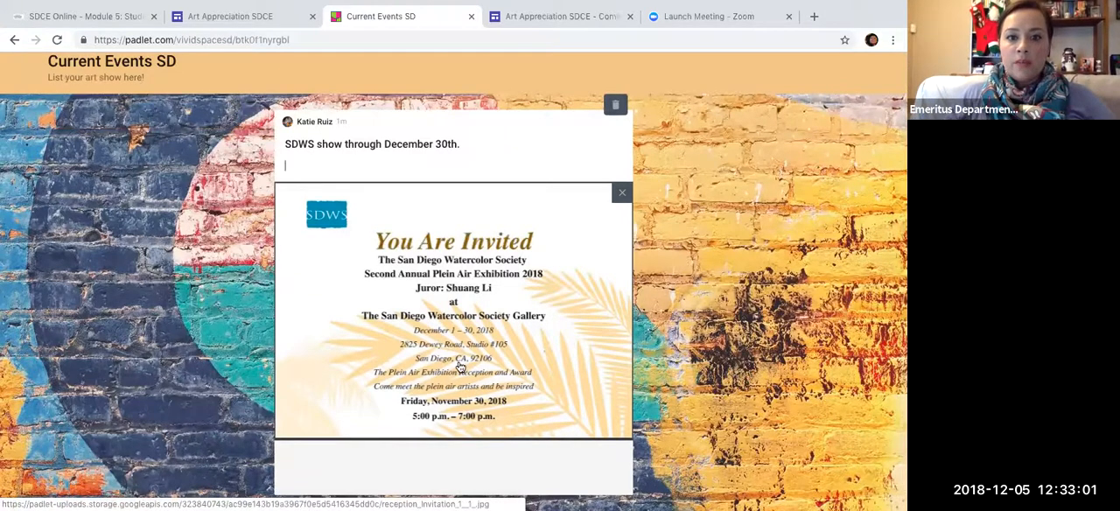
scroll(330, 149, up, 1)
scroll(767, 330, down, 1)
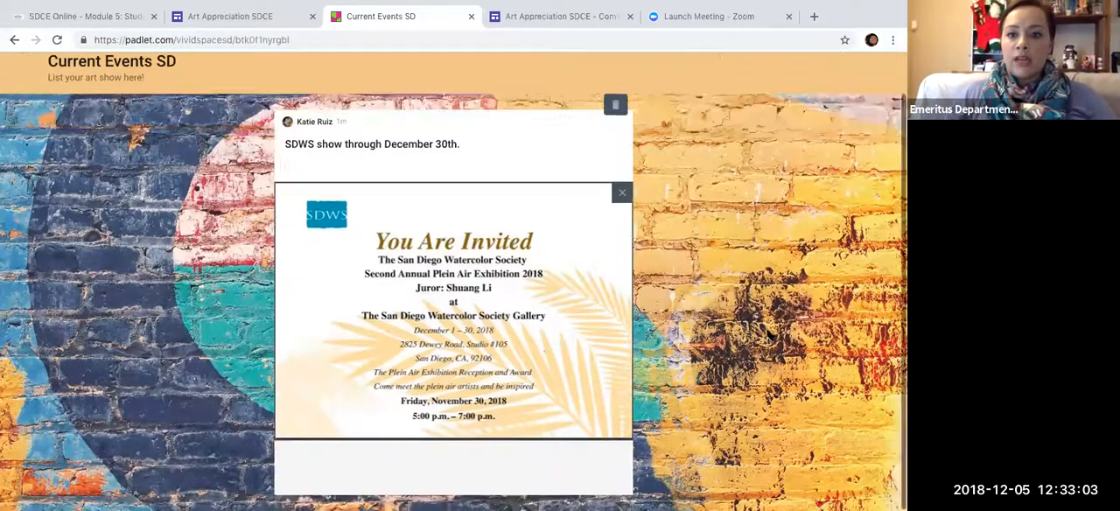
scroll(768, 331, up, 1)
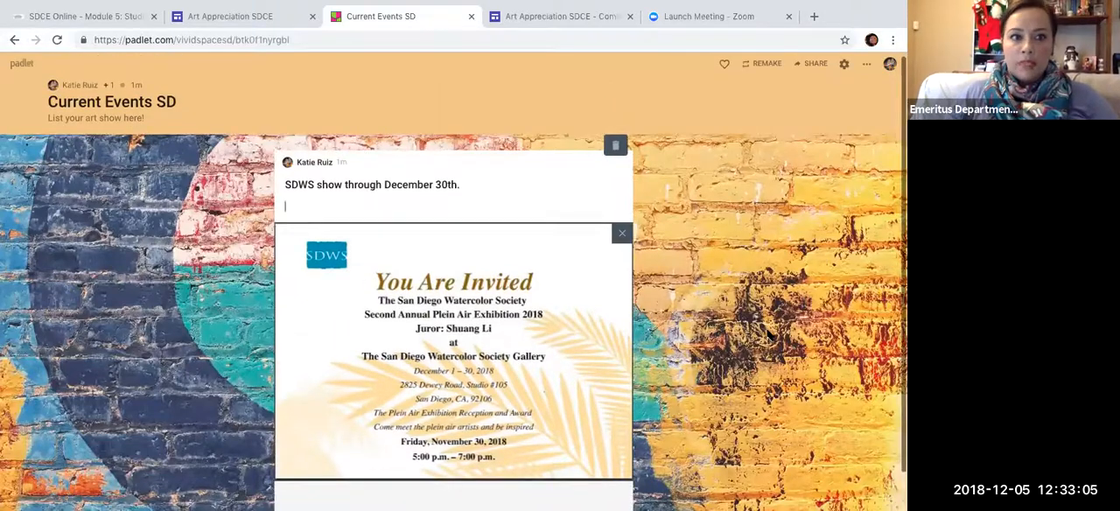
scroll(768, 331, down, 1)
scroll(767, 332, up, 1)
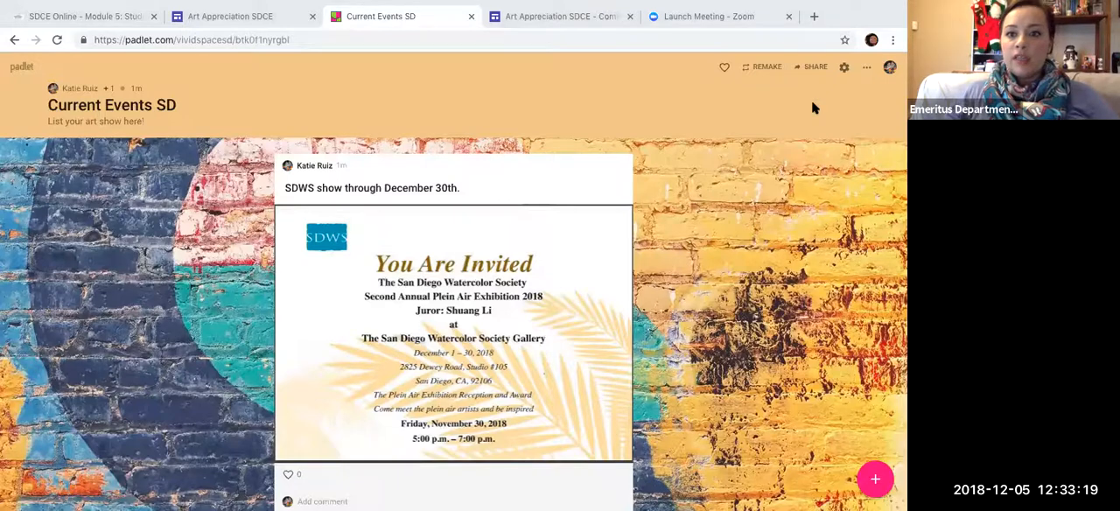
- Switch to the Art Appreciation SDCE site in the Google Sites editor and select its Current Events SD page
mouse_move(420, 4)
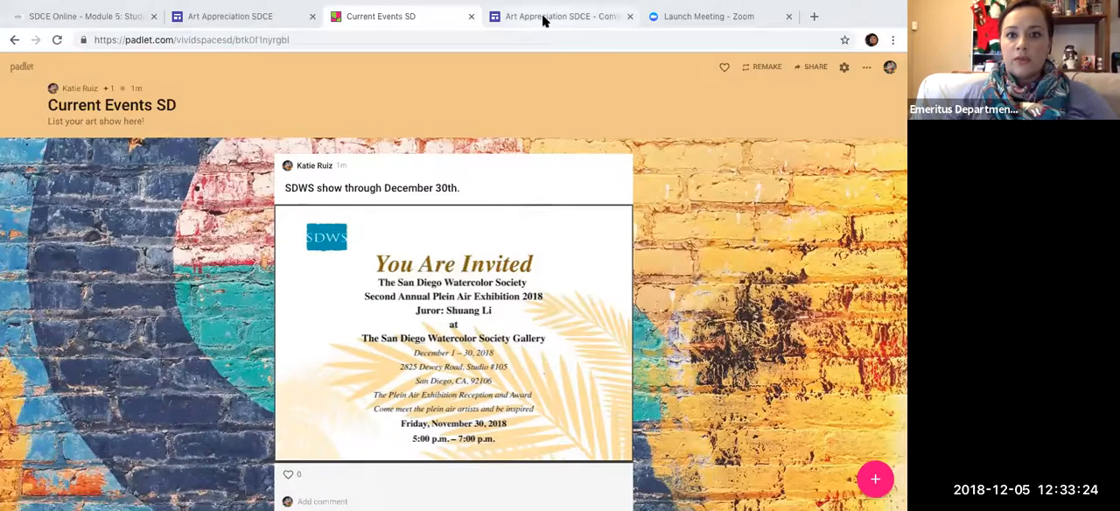
click(543, 20)
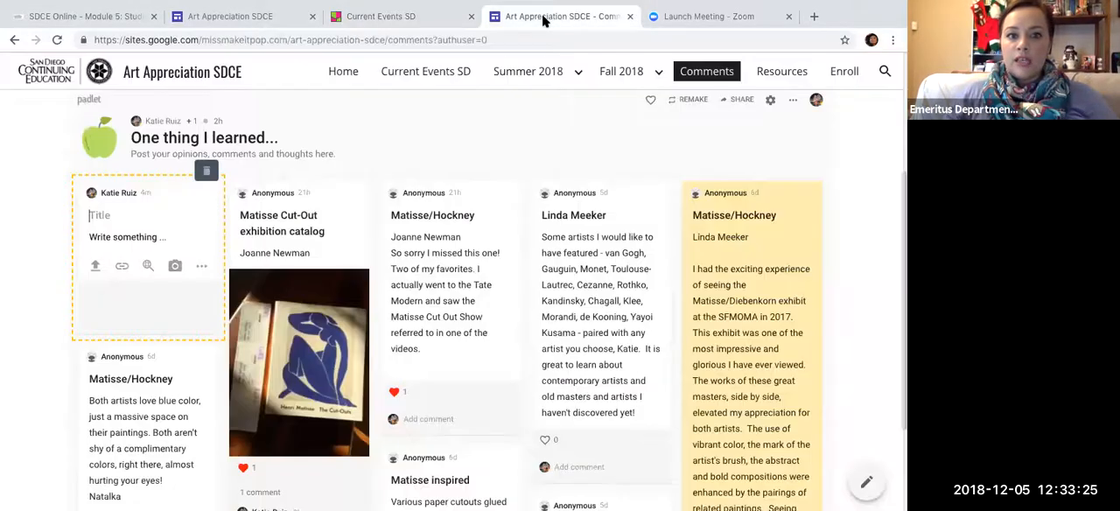
click(230, 19)
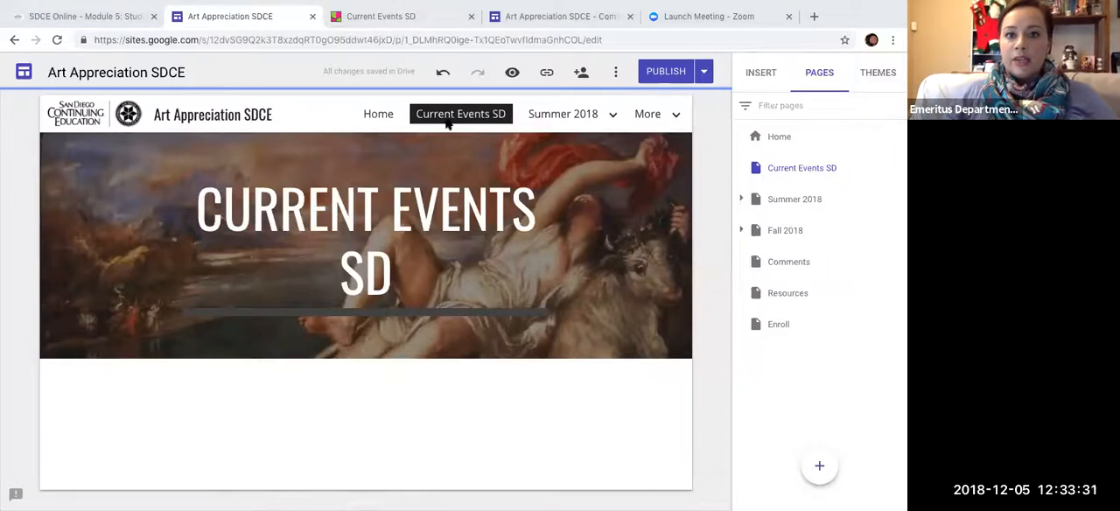
click(820, 80)
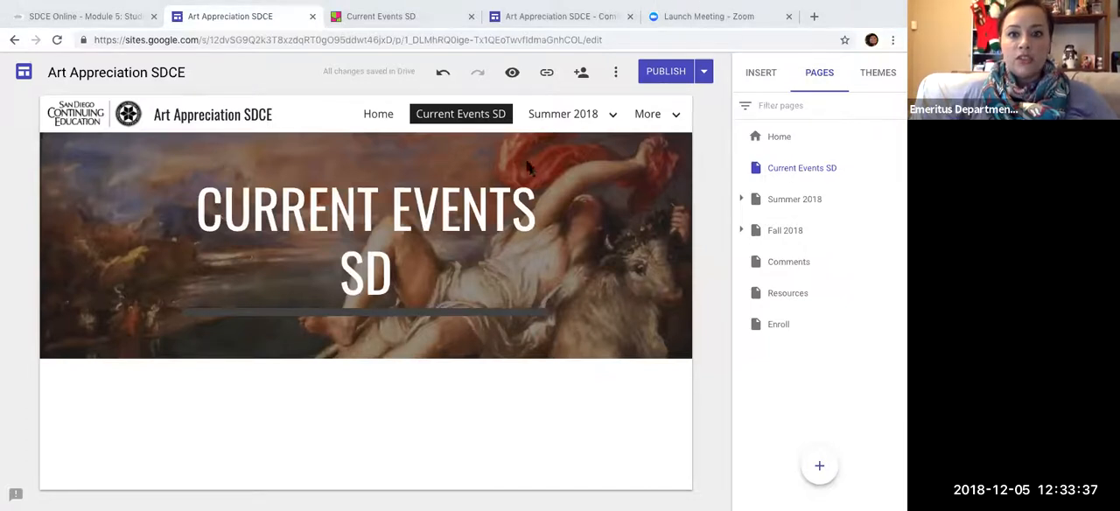
click(487, 117)
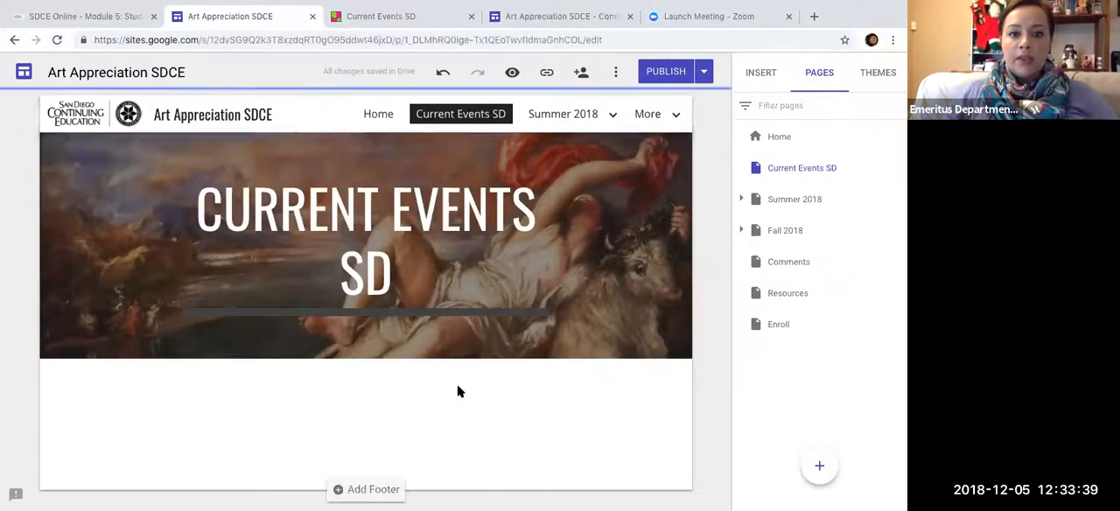
- Open the web embed dialog for the Current Events SD page, and copy the full embed code from the Current Events SD padlet's sharing options
click(759, 76)
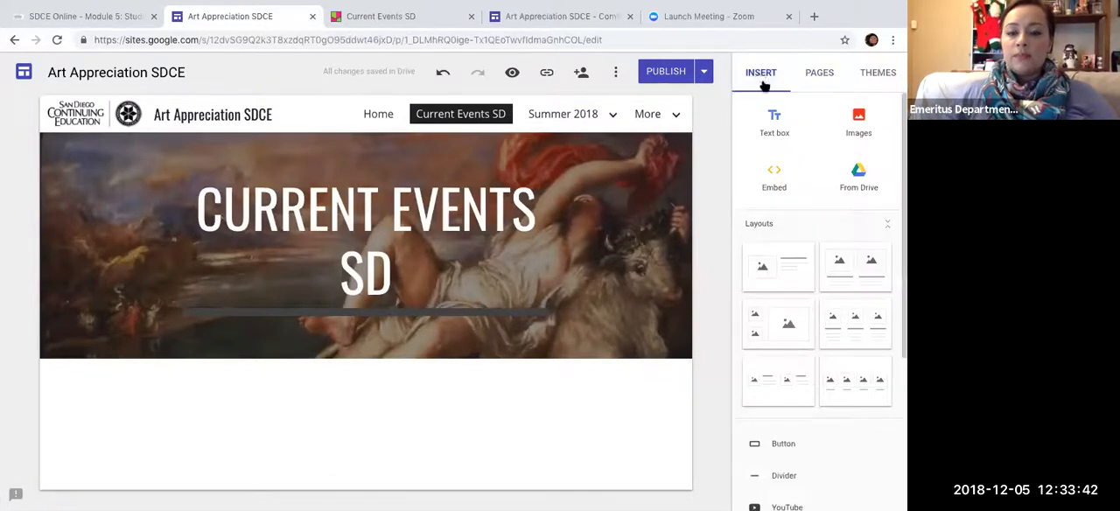
click(779, 180)
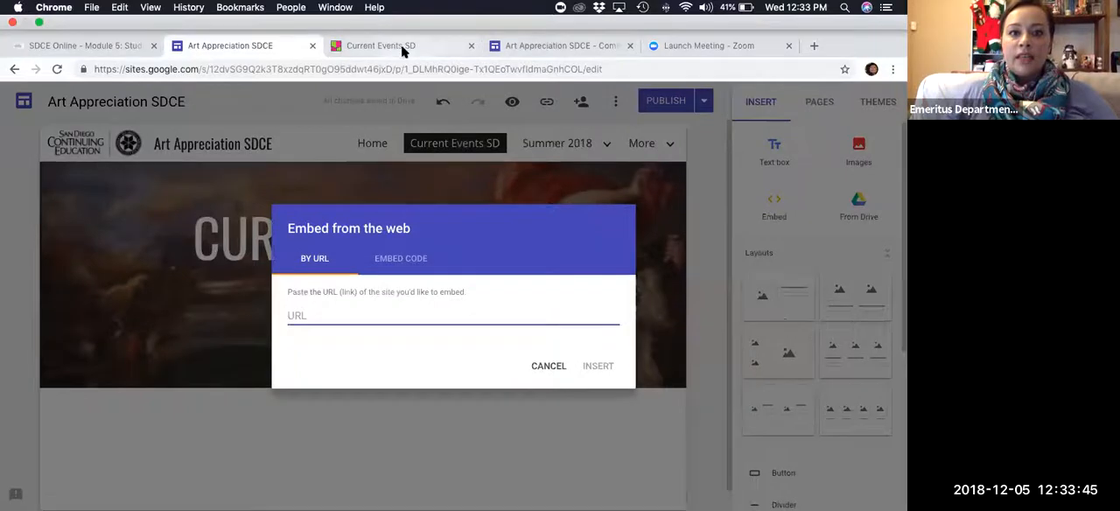
click(401, 44)
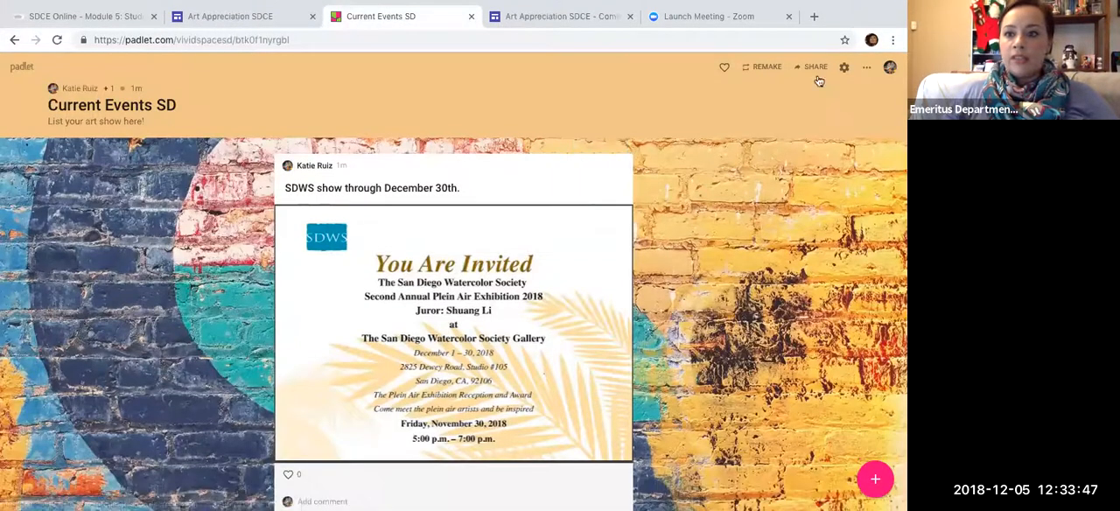
click(814, 67)
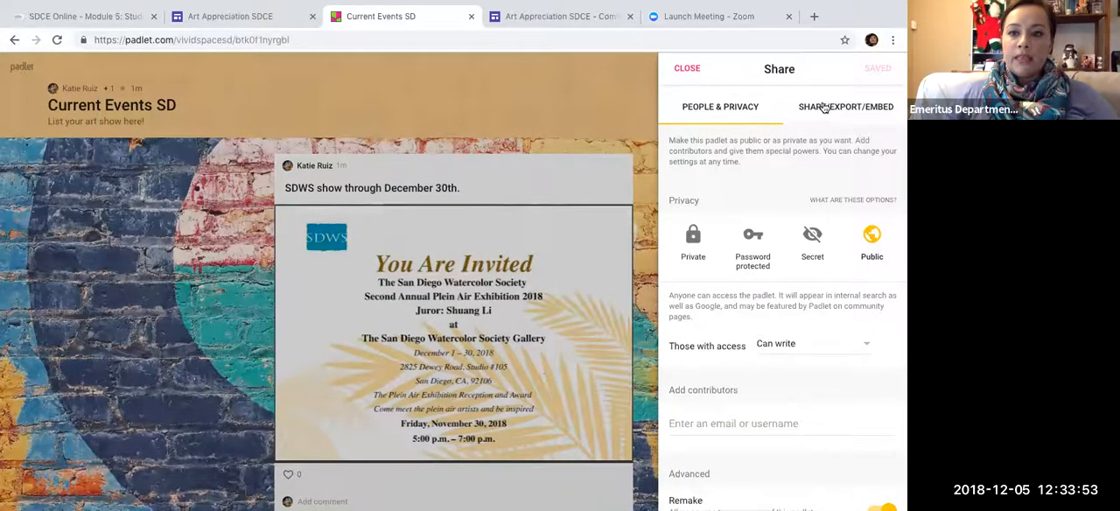
click(826, 113)
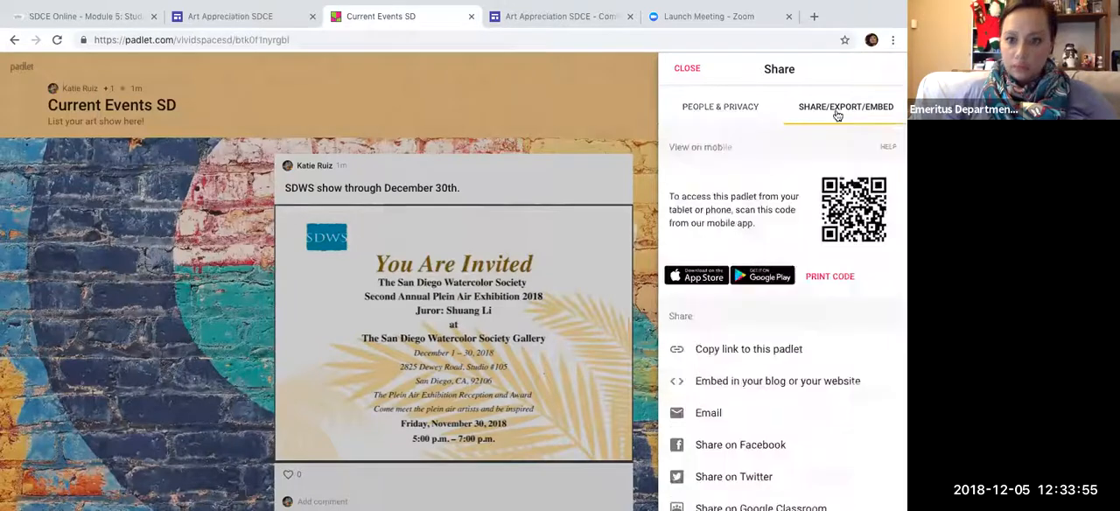
scroll(785, 194, down, 2)
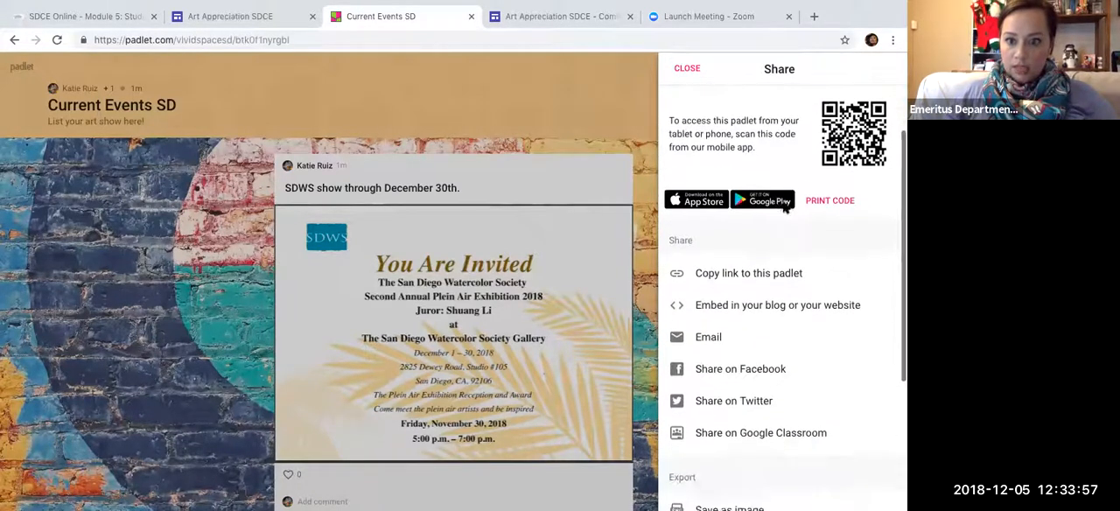
click(767, 306)
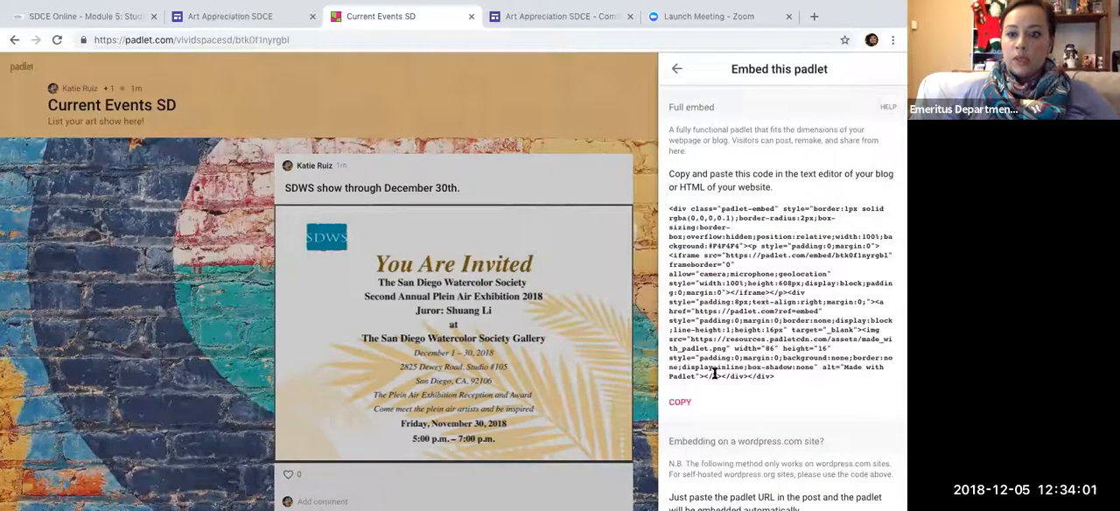
click(680, 404)
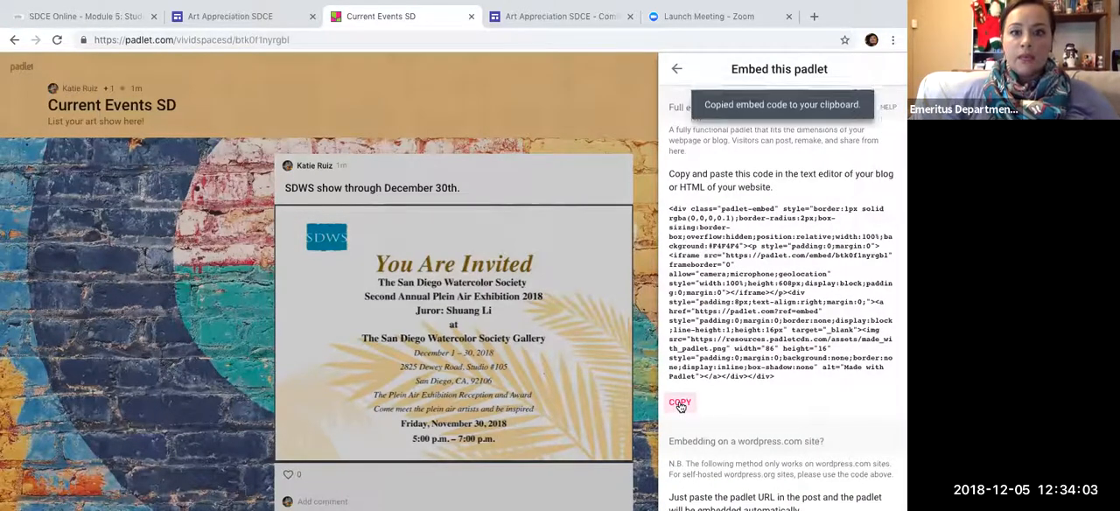
- Return to the site editor and insert the padlet into the Current Events SD page using the copied embed code
click(515, 17)
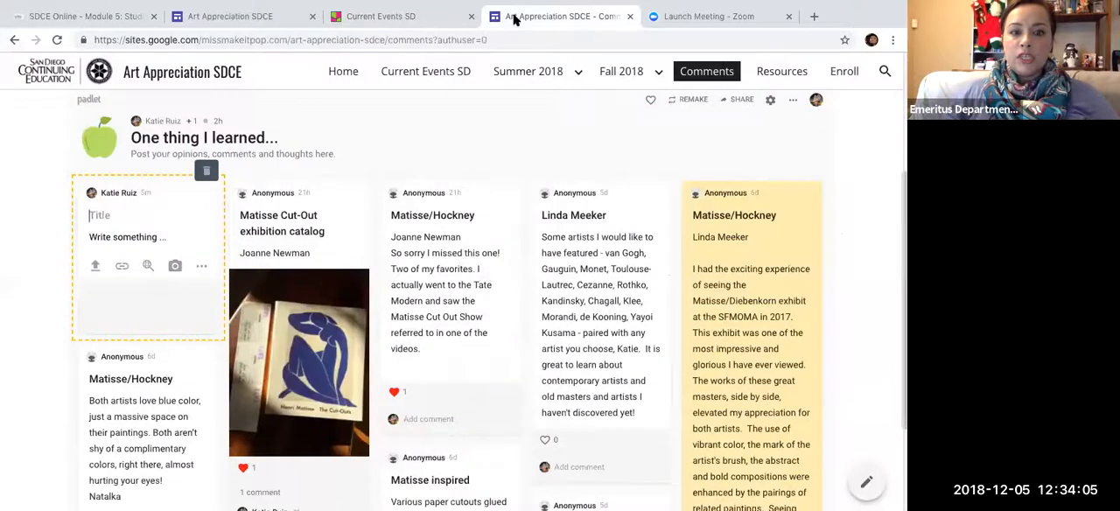
mouse_move(440, 30)
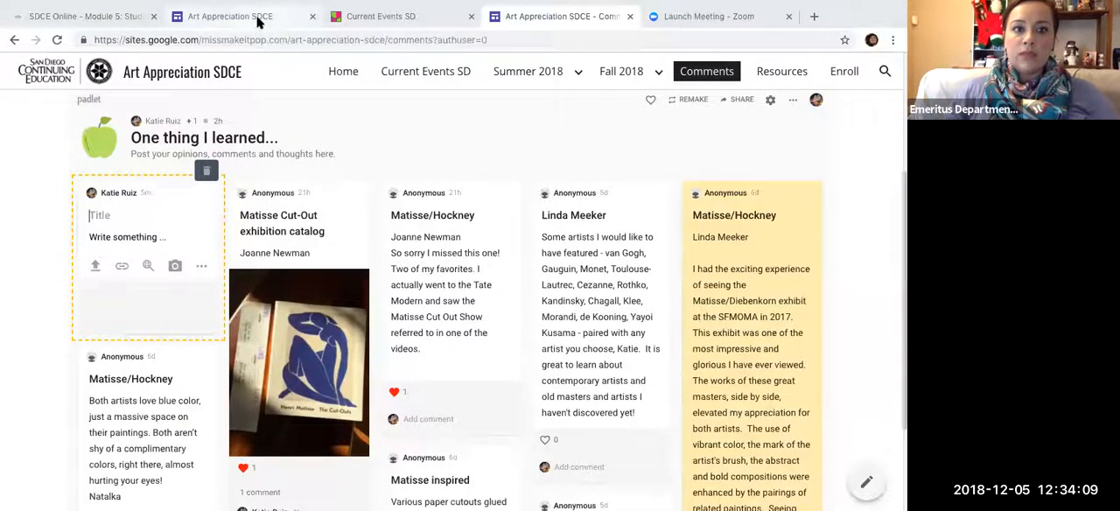
click(258, 22)
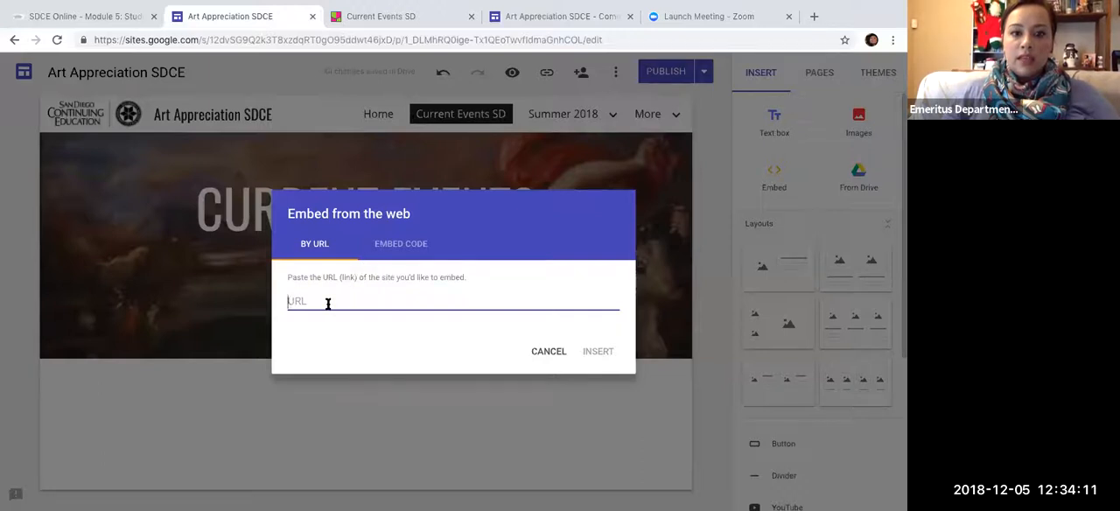
click(393, 244)
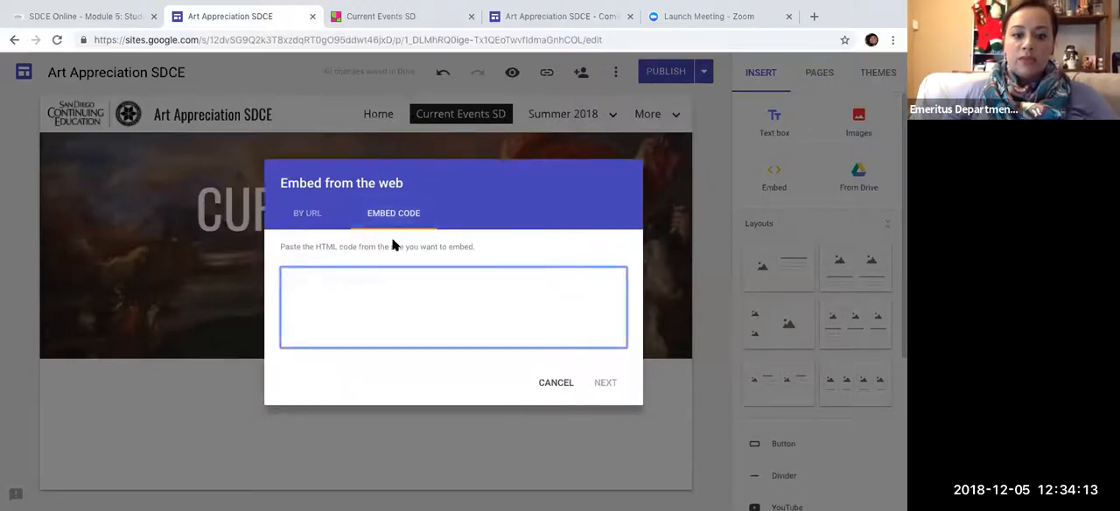
key(super+v)
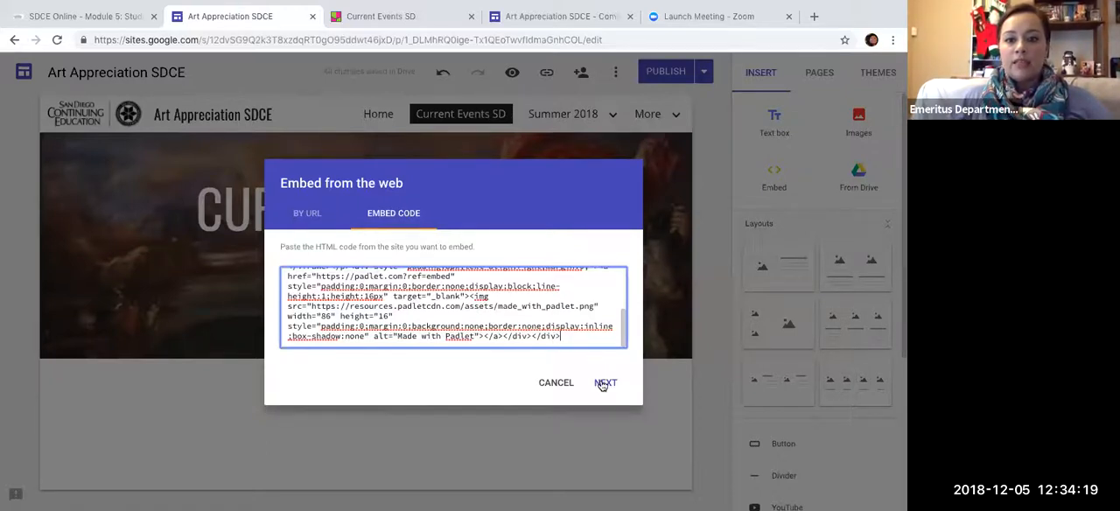
click(604, 383)
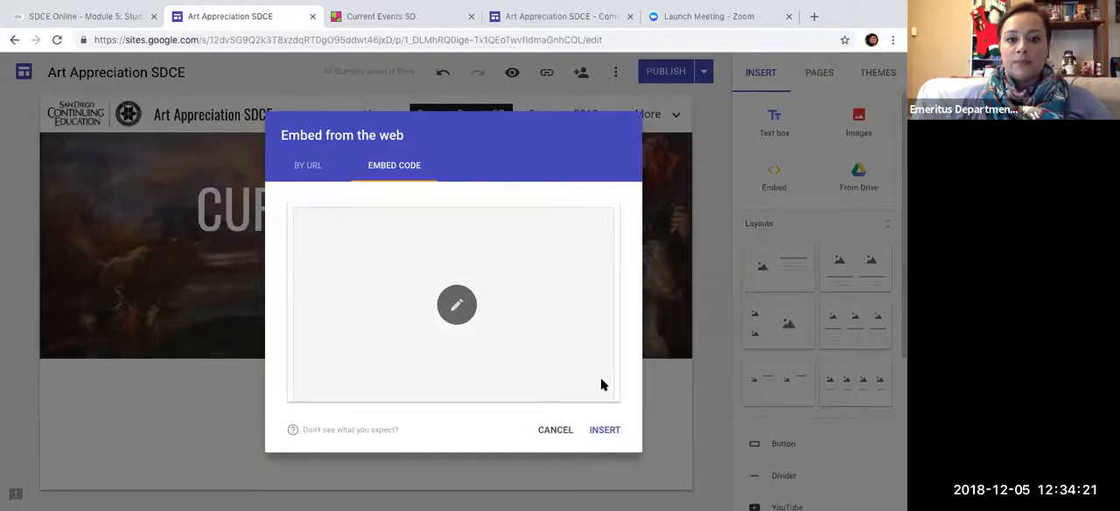
click(605, 431)
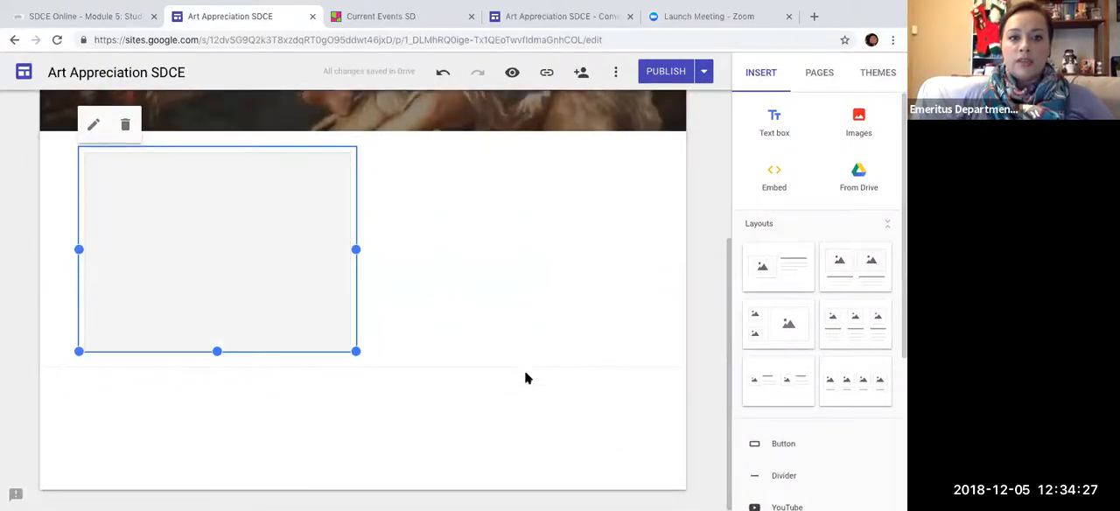
- Enlarge the embedded padlet to span most of the page's width and publish the site
drag(358, 353, 645, 472)
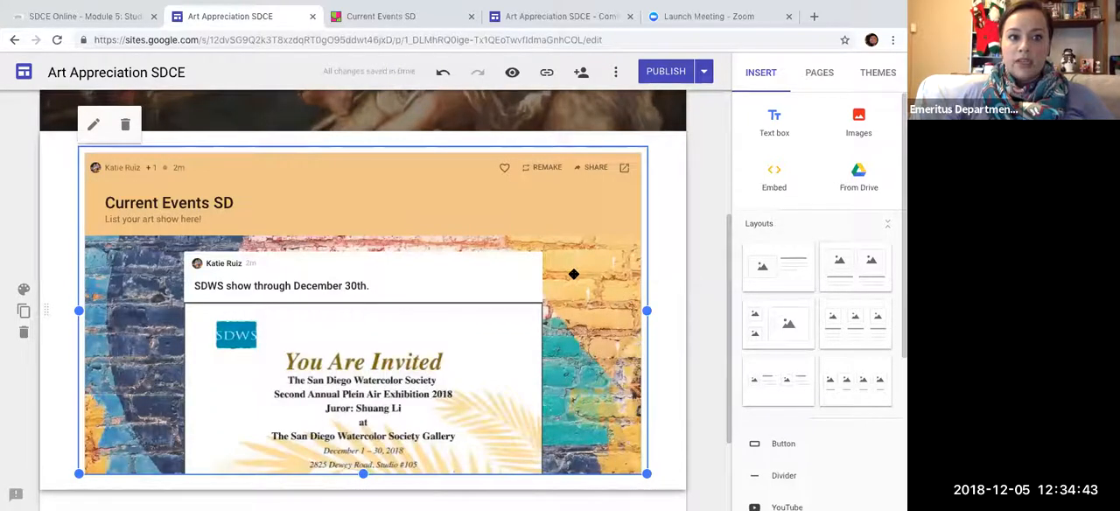
scroll(573, 274, down, 1)
scroll(573, 274, down, 2)
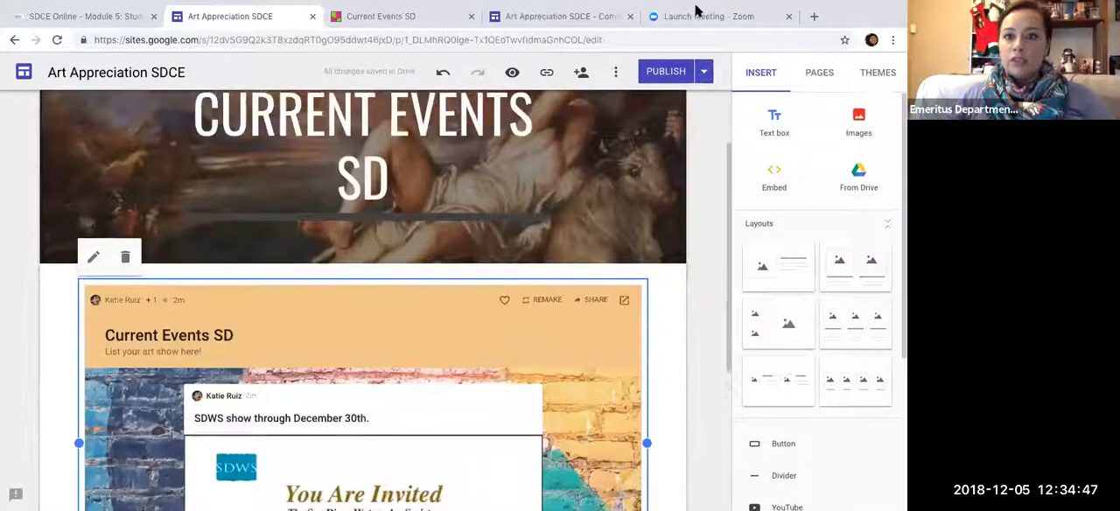
click(662, 75)
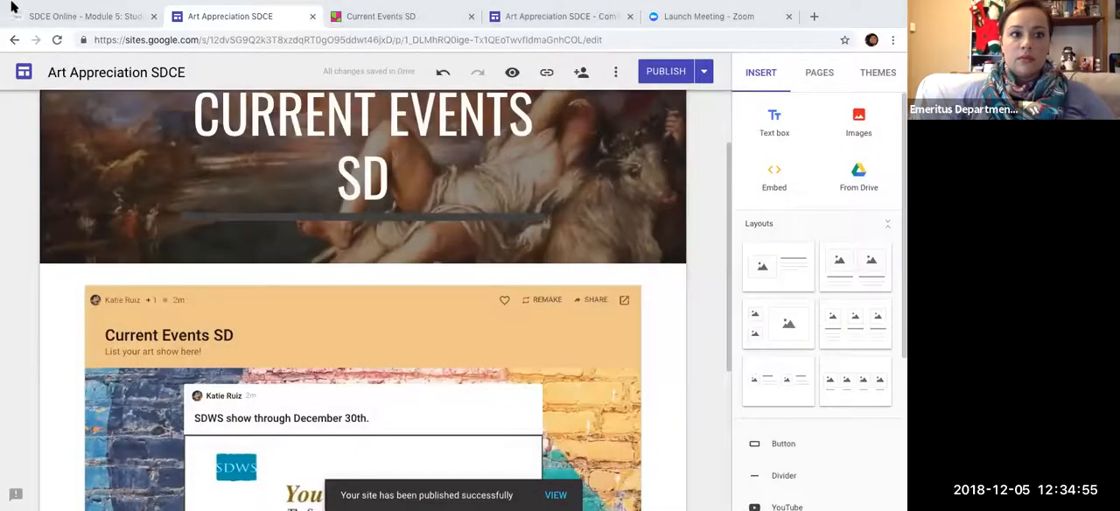
- Reload the published Art Appreciation SDCE site and examine the embedded padlet on its Current Events SD page
click(599, 13)
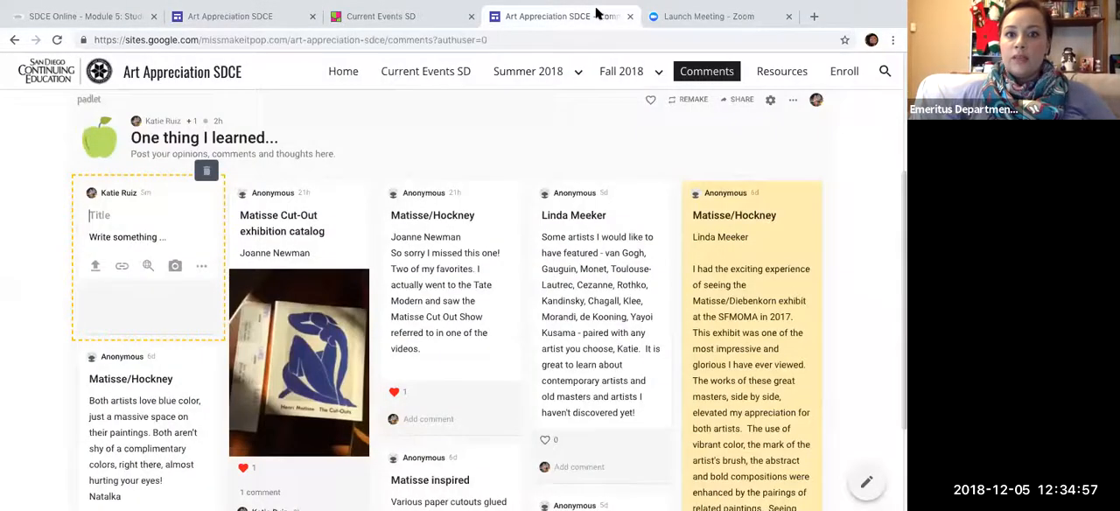
click(757, 37)
key(Return)
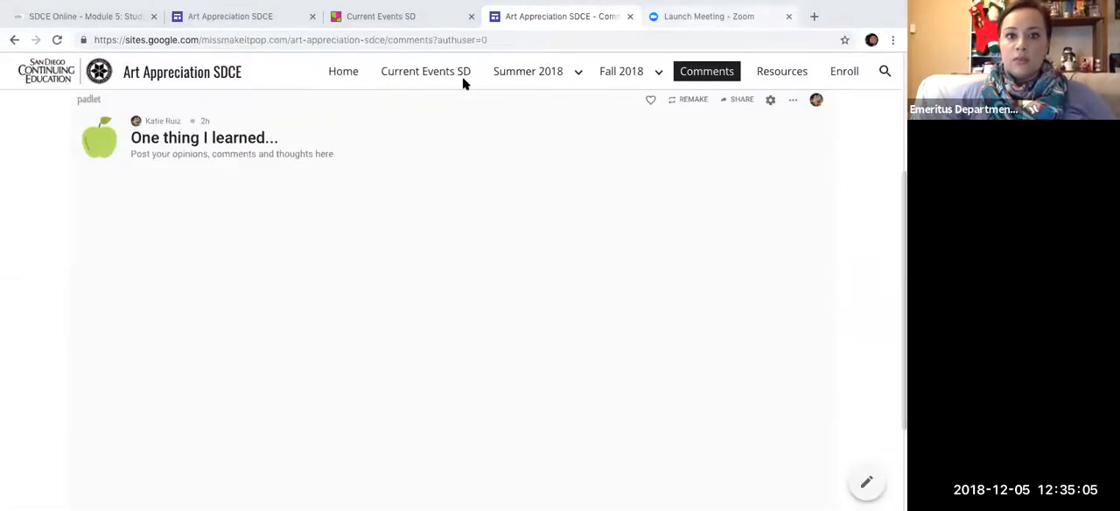
click(433, 75)
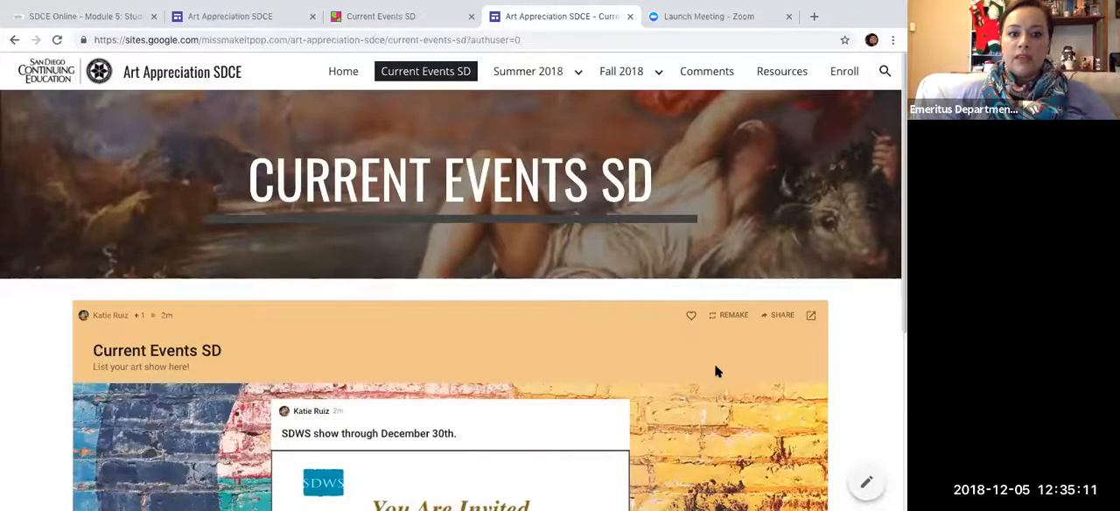
scroll(714, 368, down, 2)
scroll(715, 367, down, 3)
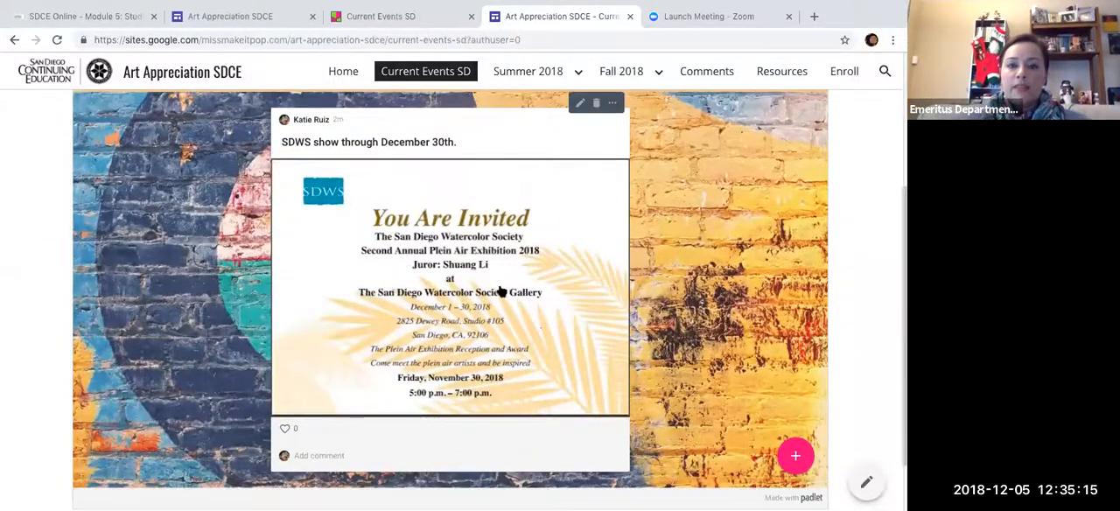
scroll(503, 291, up, 1)
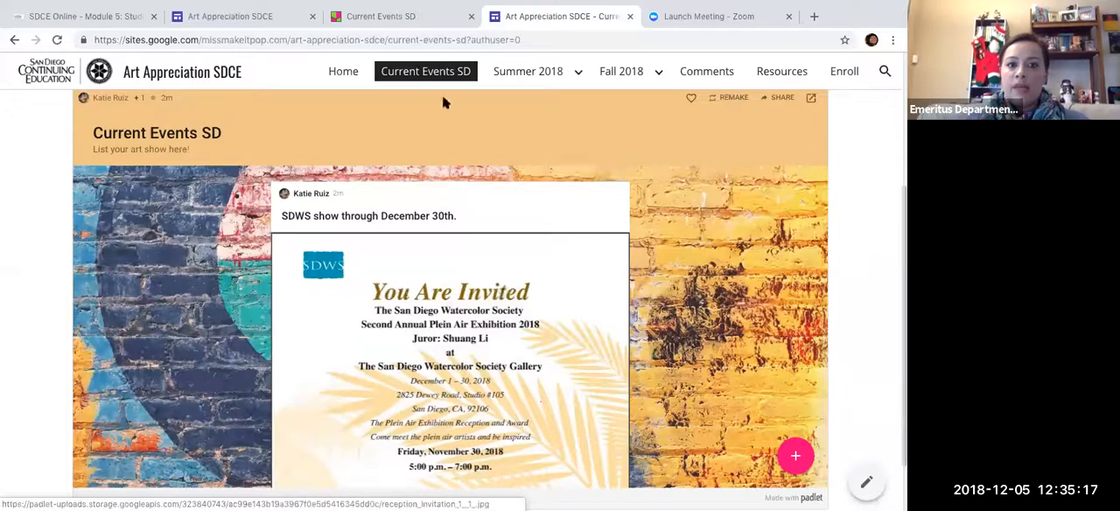
- Start a new blank post in the padlet embedded on the published Current Events SD page
click(796, 455)
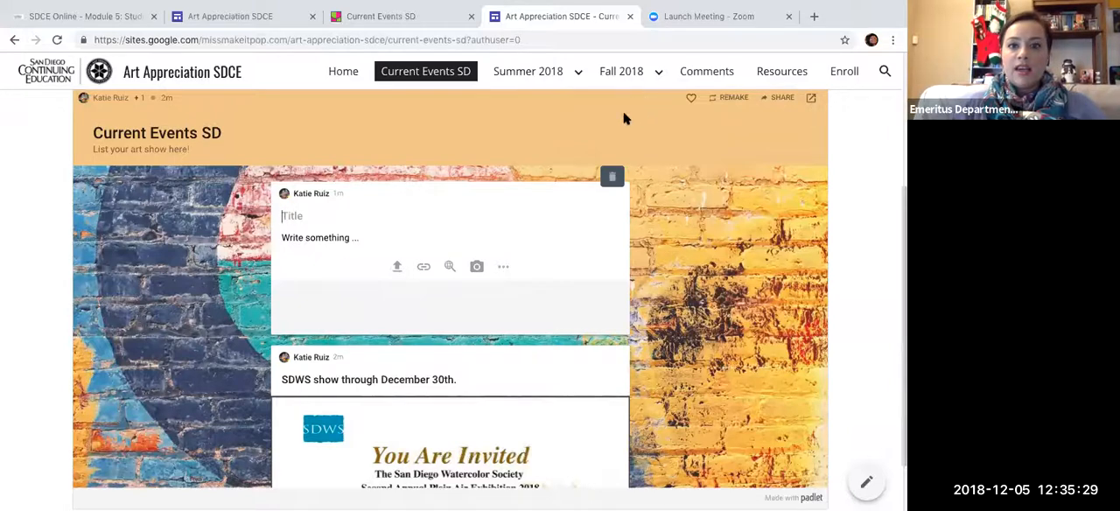
scroll(624, 118, up, 2)
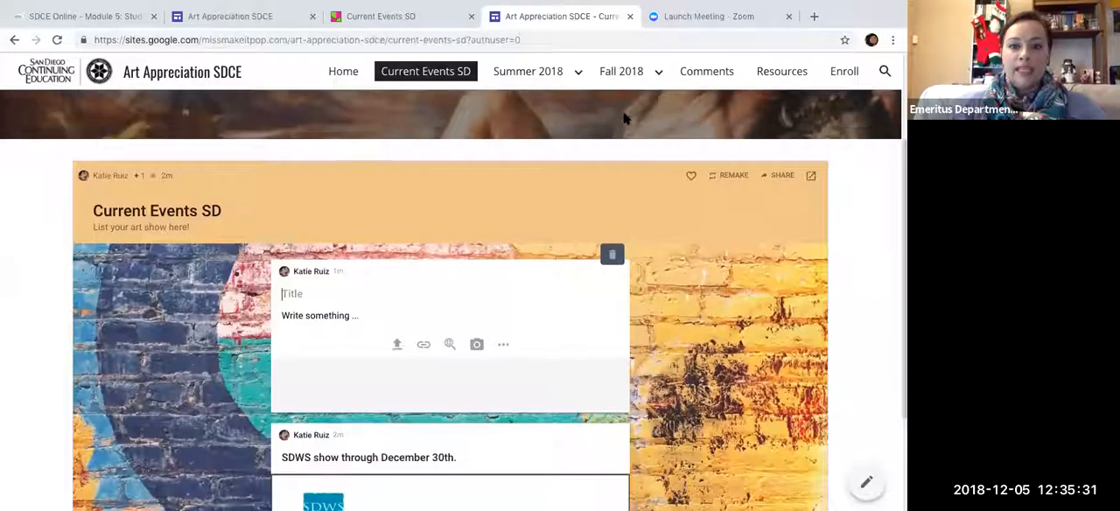
scroll(624, 118, up, 1)
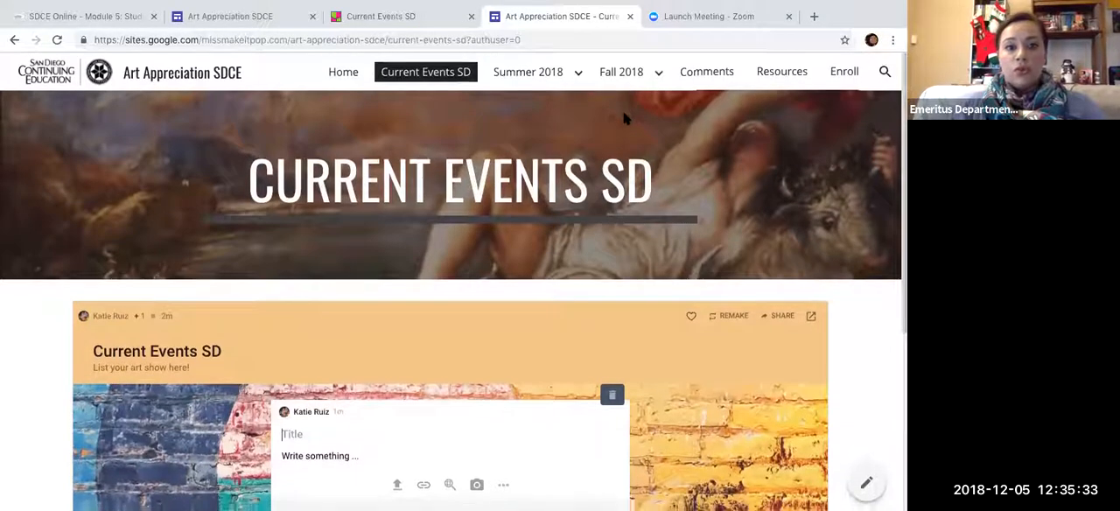